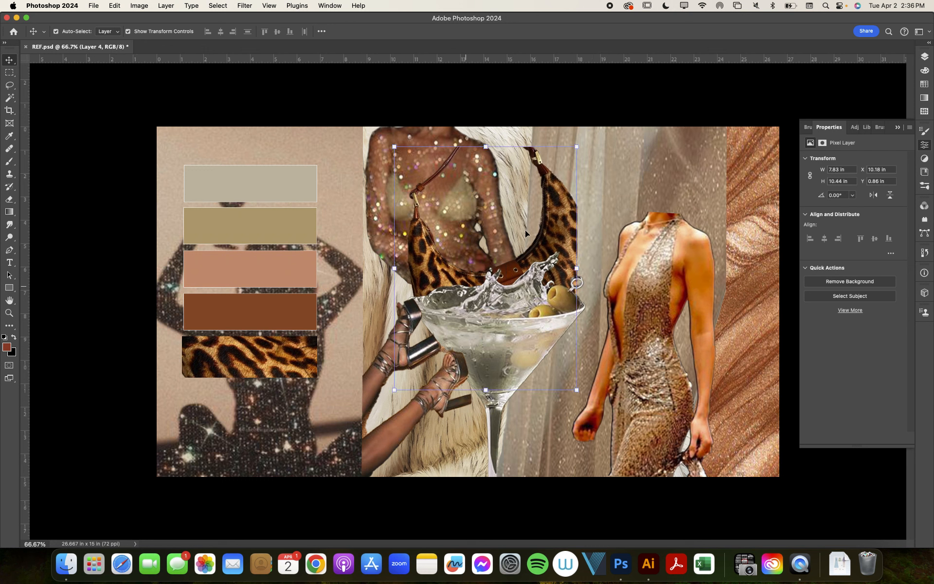
Move the leopard handbag from the martini glass area to above the sequin-dress figure in the moodboard.
{"action": "left_click_drag", "start_coordinate": [573, 218], "coordinate": [732, 168]}
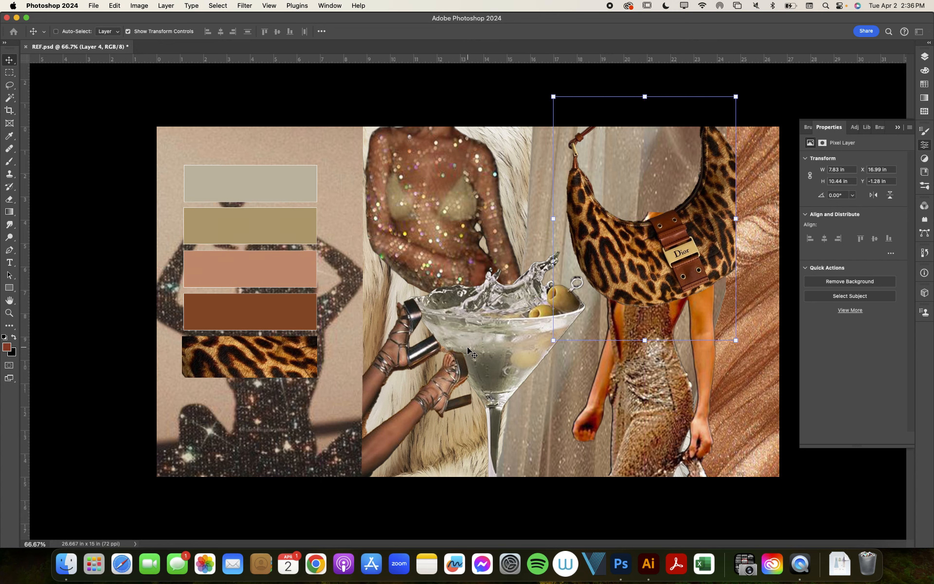
Create a new document with width 8.5 and height 11 in pixels at a resolution of 300 pixels/inch.
{"action": "key", "text": "super+n"}
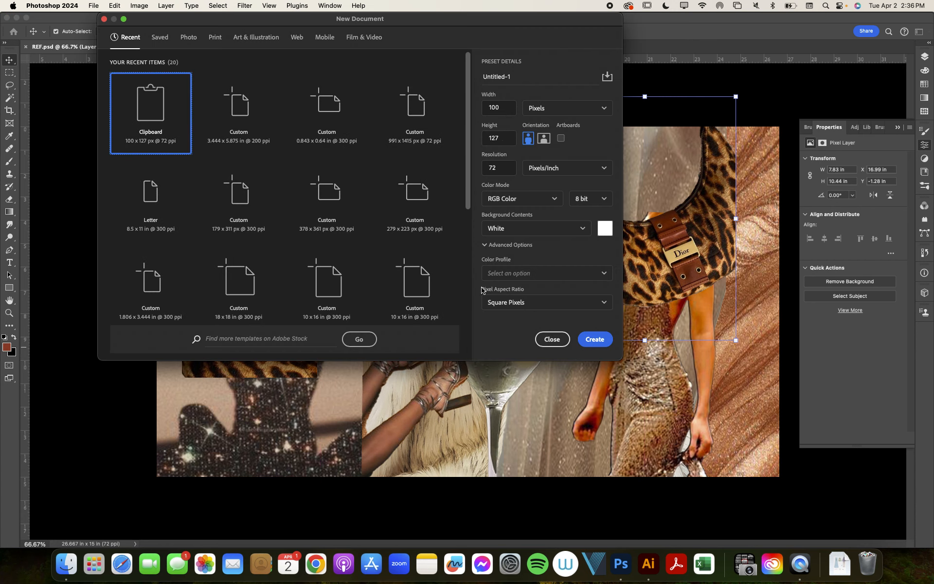
{"action": "left_click", "coordinate": [507, 170]}
{"action": "type", "text": "300"}
{"action": "left_click", "coordinate": [512, 104]}
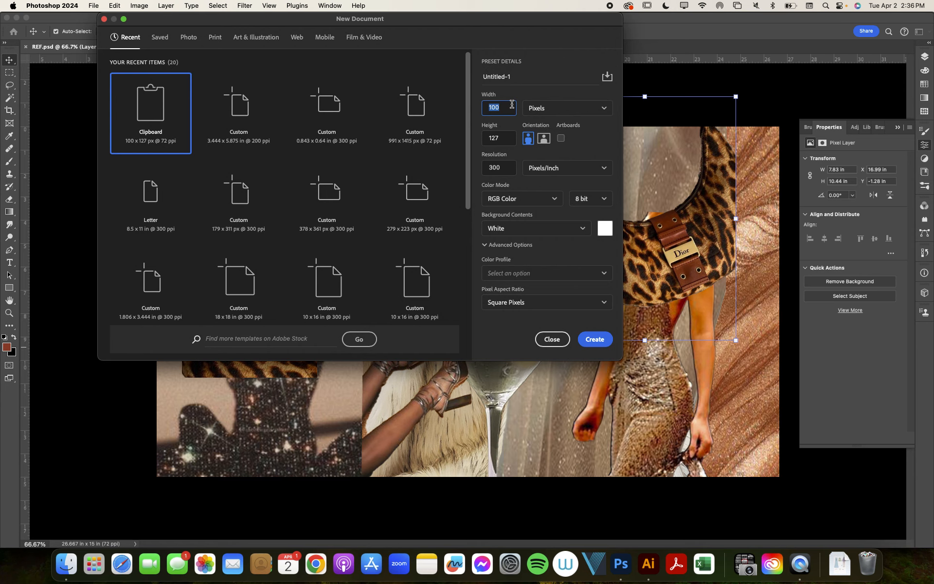
{"action": "type", "text": "8.5"}
{"action": "key", "text": "Tab"}
{"action": "type", "text": "11"}
{"action": "left_click", "coordinate": [596, 336]}
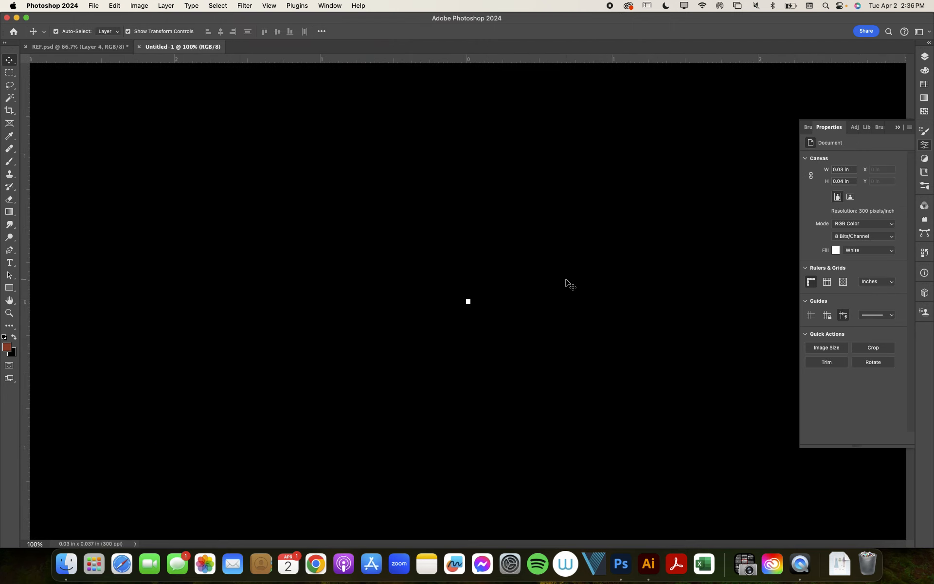
Resize the blank image to 11 inches high with proportional width, and close the document without keeping it.
{"action": "key", "text": "super+alt+i"}
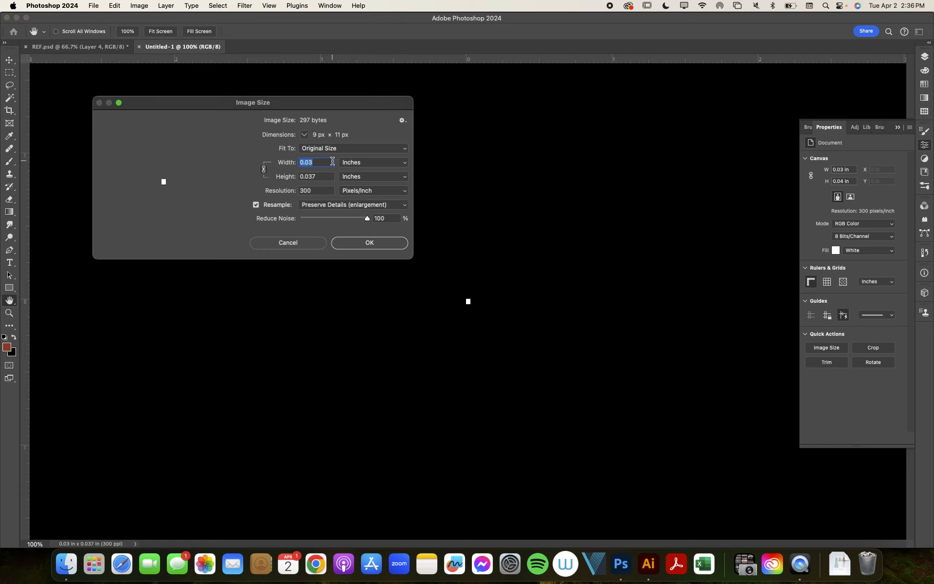
{"action": "type", "text": "8"}
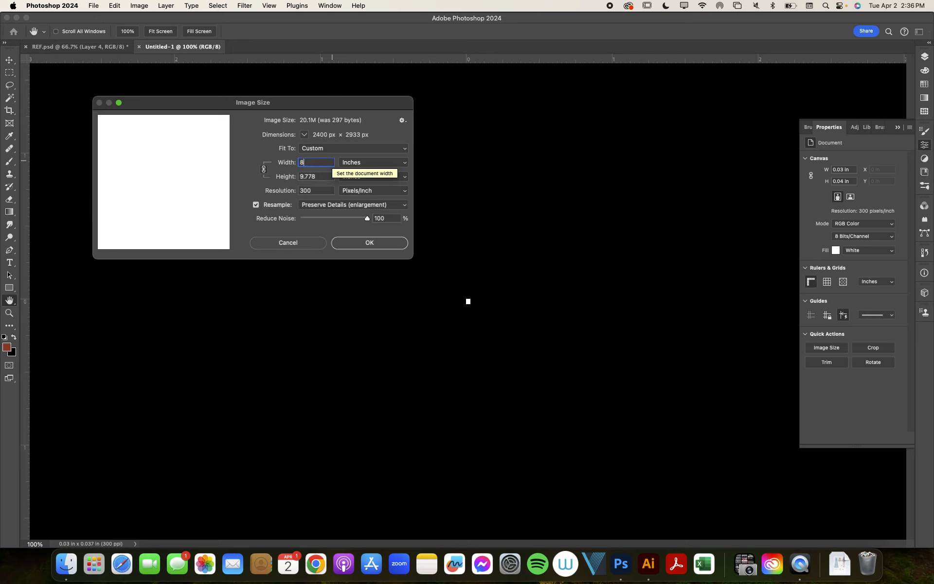
{"action": "type", "text": ".5"}
{"action": "double_click", "coordinate": [306, 176]}
{"action": "type", "text": "11"}
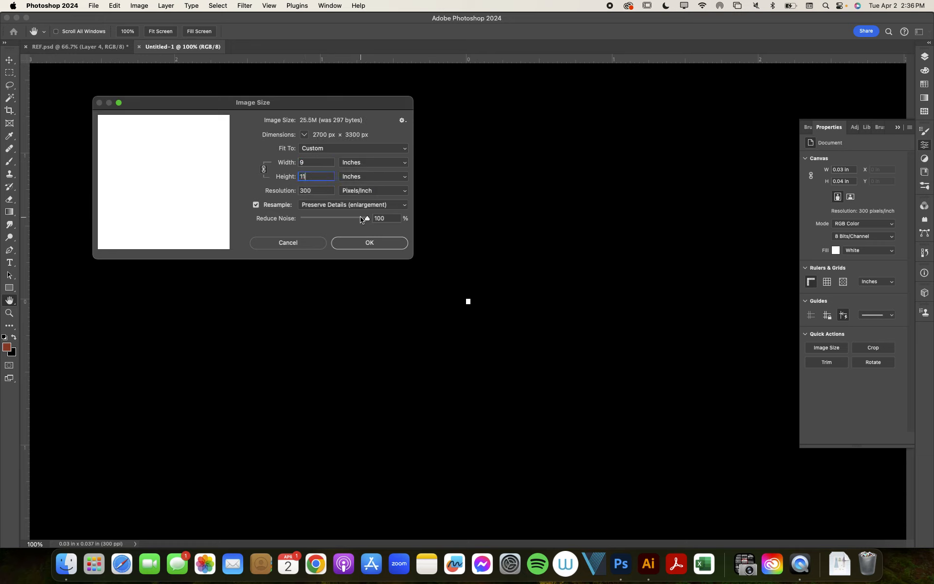
{"action": "left_click", "coordinate": [353, 241]}
{"action": "scroll", "coordinate": [380, 242], "scroll_direction": "down", "scroll_amount": 4}
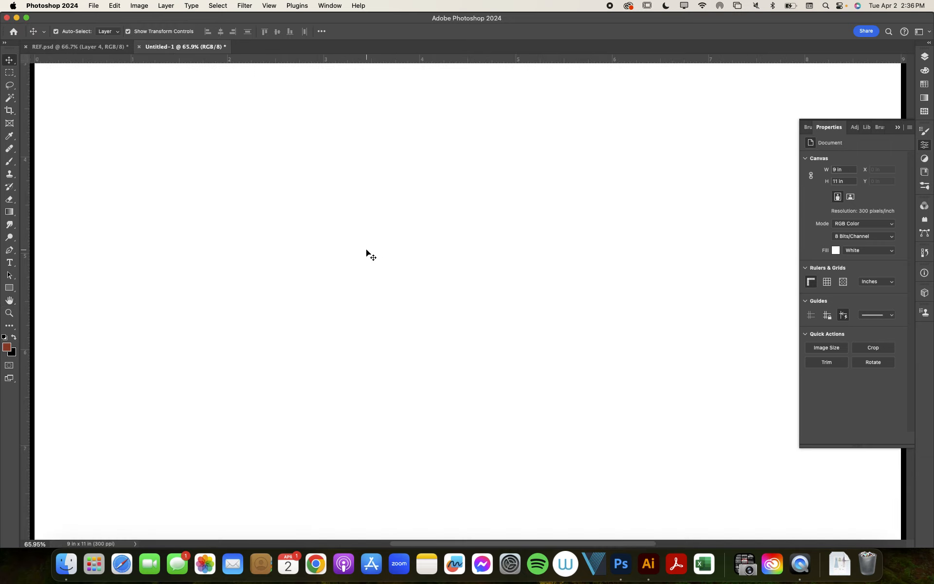
{"action": "key", "text": "super+minus"}
{"action": "key", "text": "super+minus"}
{"action": "key", "text": "super+minus"}
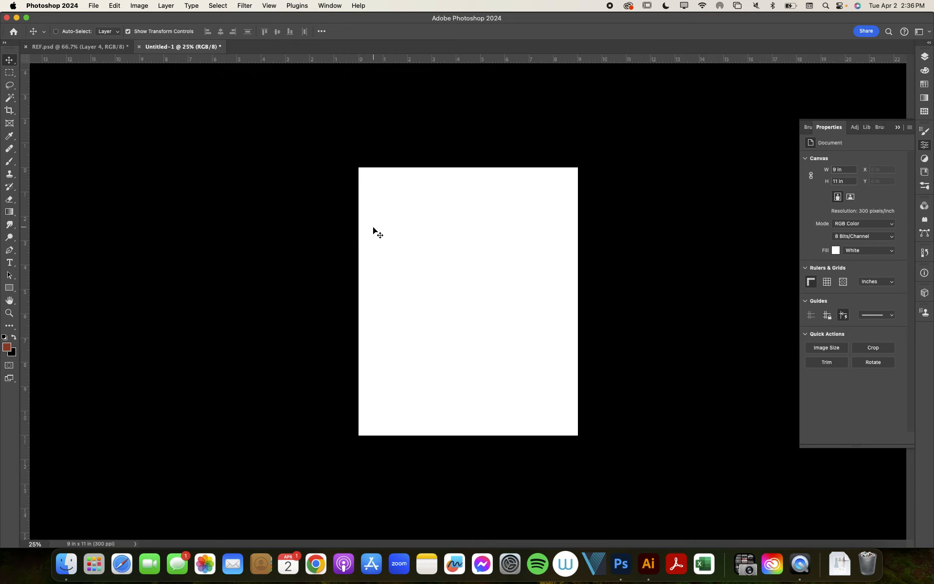
{"action": "key", "text": "super+w"}
{"action": "left_click", "coordinate": [446, 217]}
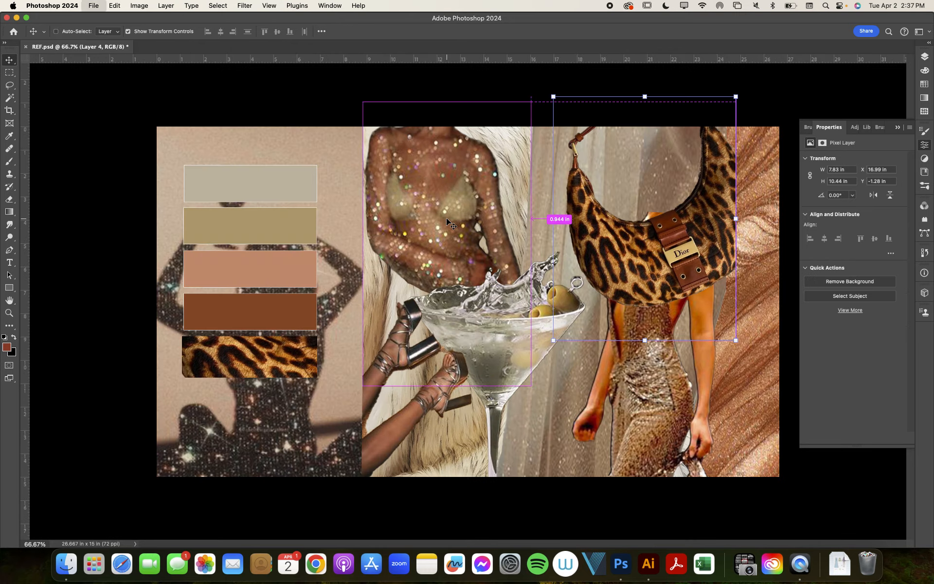
Create a new print document from the Letter preset, 8.5 x 11 in at 300 ppi.
{"action": "key", "text": "super+n"}
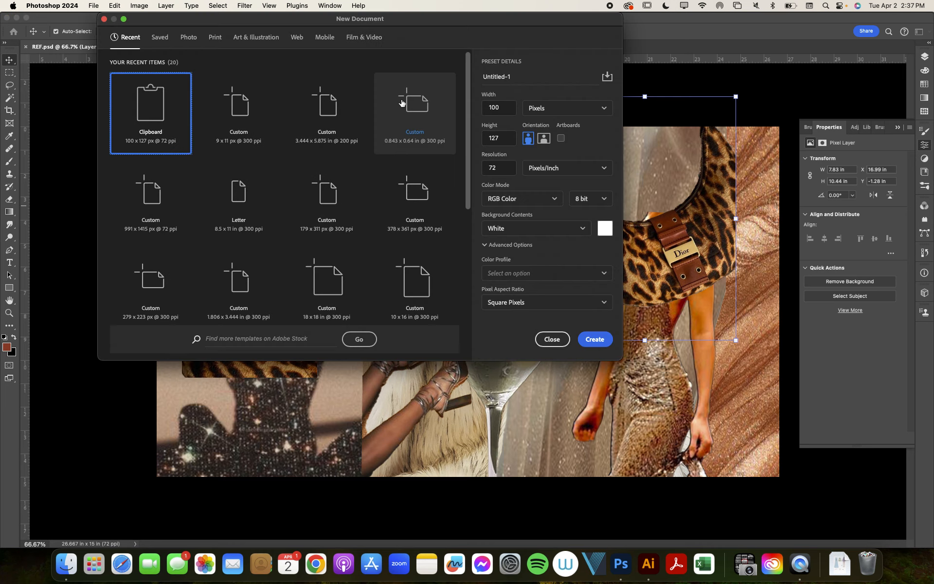
{"action": "left_click", "coordinate": [215, 37]}
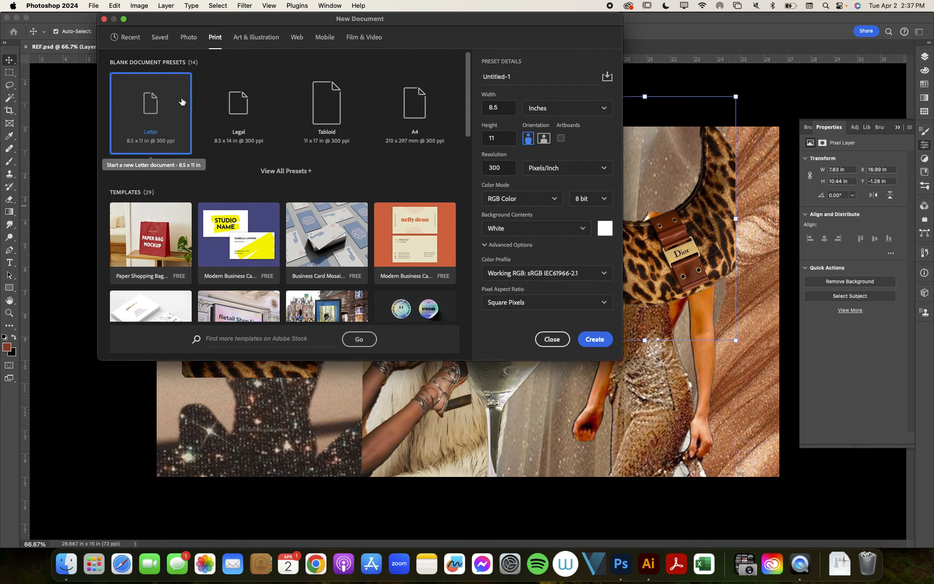
{"action": "left_click", "coordinate": [595, 339]}
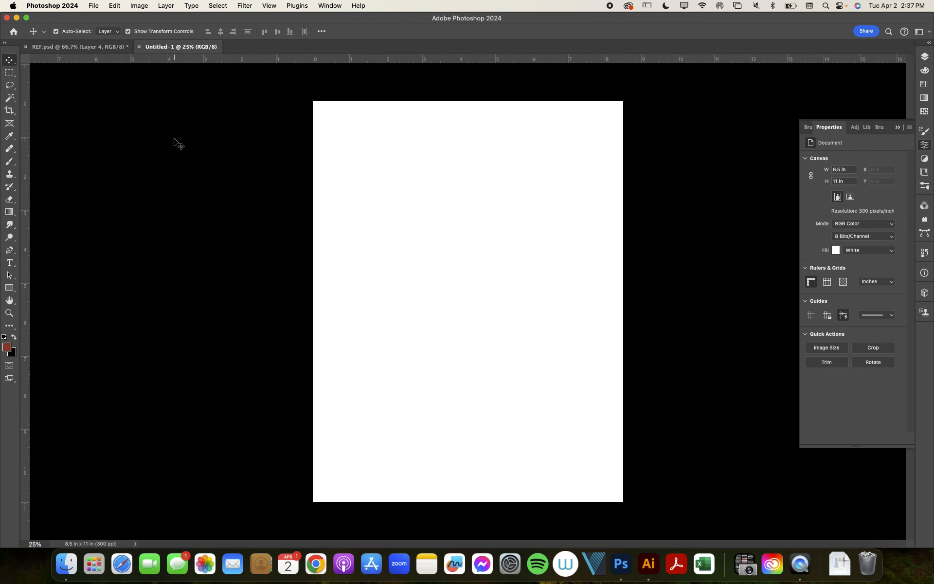
Copy the leopard handbag from REF.psd into the blank Letter document, placing it in the upper part of the page.
{"action": "left_click", "coordinate": [100, 47]}
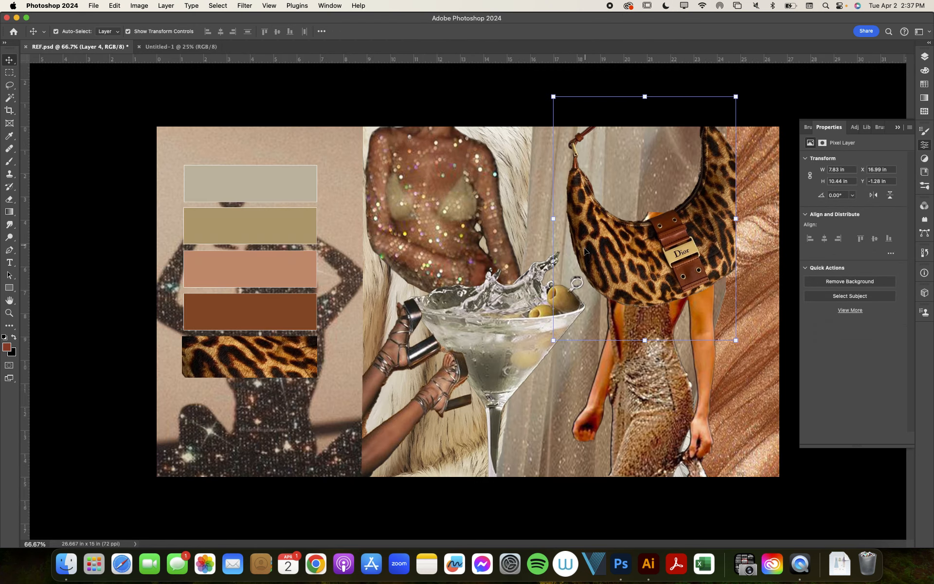
{"action": "left_click_drag", "start_coordinate": [613, 264], "coordinate": [200, 82]}
{"action": "key", "text": "super+z"}
{"action": "key", "text": "super+z"}
{"action": "key", "text": "shift+super+z"}
{"action": "left_click_drag", "start_coordinate": [621, 185], "coordinate": [443, 211]}
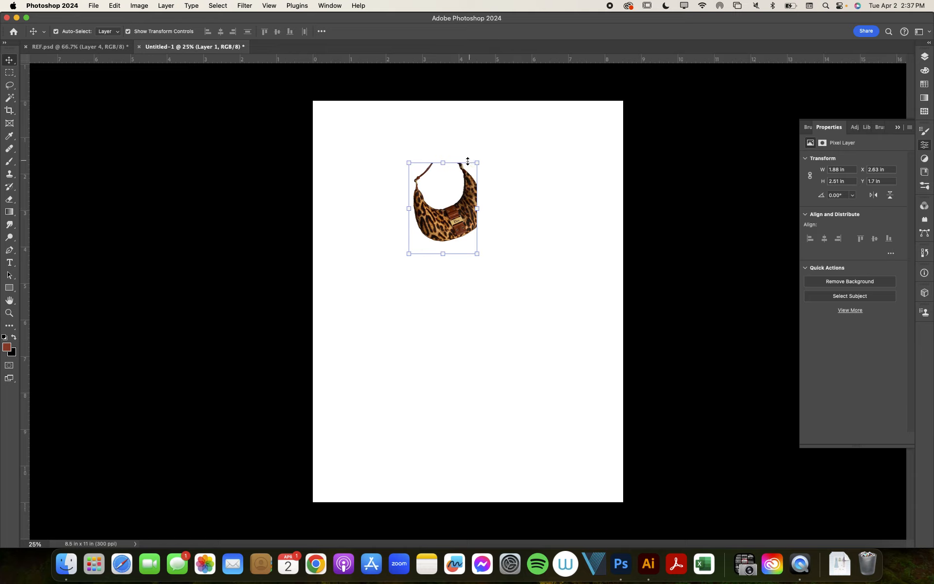
Enlarge the handbag to about 4.37 x 5.83 in and reposition it in the upper half of the page.
{"action": "left_click_drag", "start_coordinate": [476, 162], "coordinate": [592, 57]}
{"action": "left_click_drag", "start_coordinate": [490, 209], "coordinate": [444, 290]}
{"action": "key", "text": "Return"}
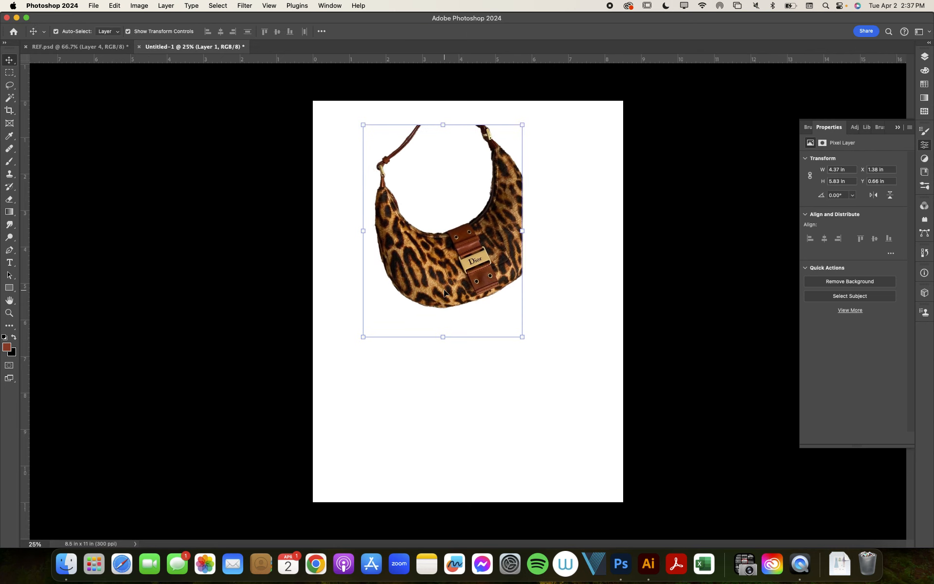
Lasso and delete the handbag's strap, buckle and right side, leaving only the left leopard-print section.
{"action": "key", "text": "l"}
{"action": "mouse_move", "coordinate": [449, 113]}
{"action": "left_mouse_down"}
{"action": "mouse_move", "coordinate": [340, 184]}
{"action": "mouse_move", "coordinate": [389, 184]}
{"action": "mouse_move", "coordinate": [504, 342]}
{"action": "mouse_move", "coordinate": [573, 156]}
{"action": "mouse_move", "coordinate": [516, 47]}
{"action": "mouse_move", "coordinate": [489, 61]}
{"action": "left_mouse_up"}
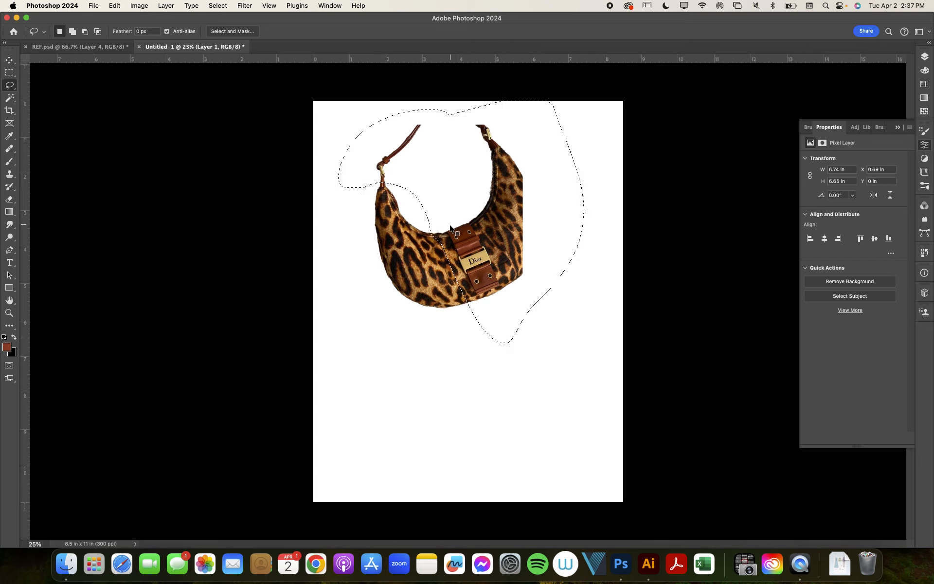
{"action": "key", "text": "alt"}
{"action": "mouse_move", "coordinate": [424, 229]}
{"action": "left_mouse_down"}
{"action": "mouse_move", "coordinate": [438, 227]}
{"action": "mouse_move", "coordinate": [476, 315]}
{"action": "left_mouse_up"}
{"action": "key", "text": "Delete"}
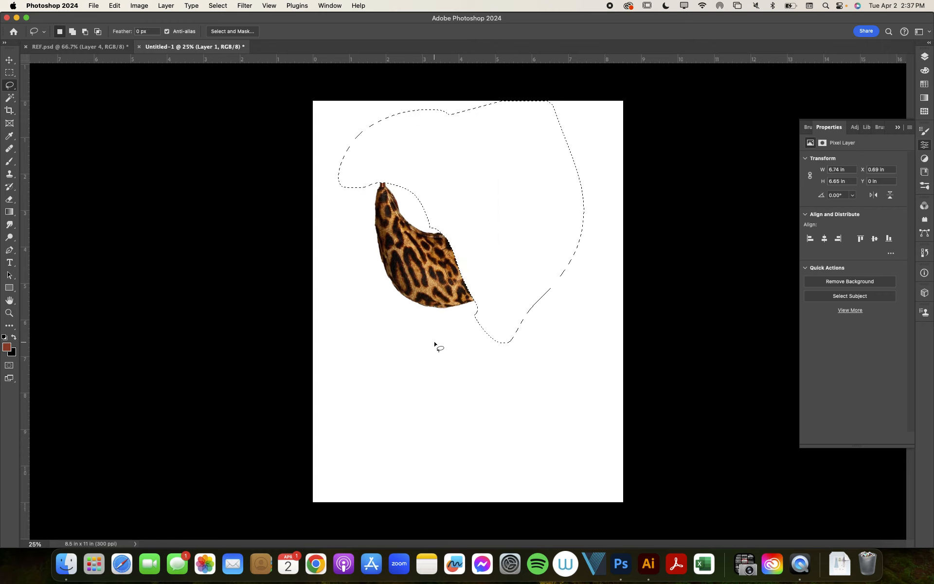
{"action": "key", "text": "super+d"}
{"action": "key", "text": "v"}
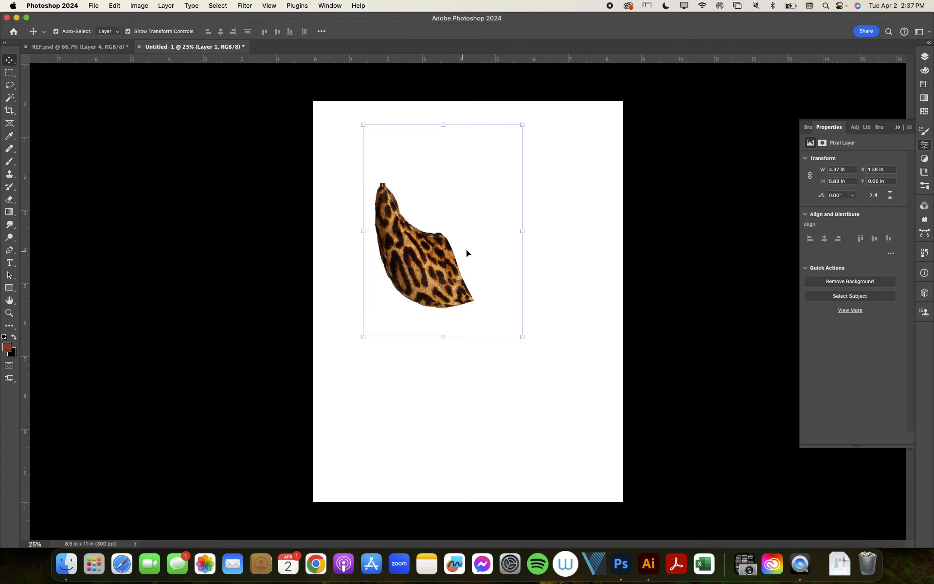
Trim the remaining strap hardware off the upper tip of the leopard piece with a lasso selection.
{"action": "key", "text": "l"}
{"action": "mouse_move", "coordinate": [528, 146]}
{"action": "left_mouse_down"}
{"action": "mouse_move", "coordinate": [459, 131]}
{"action": "mouse_move", "coordinate": [457, 245]}
{"action": "mouse_move", "coordinate": [623, 104]}
{"action": "left_mouse_up"}
{"action": "key", "text": "super+d"}
{"action": "mouse_move", "coordinate": [415, 143]}
{"action": "left_mouse_down"}
{"action": "mouse_move", "coordinate": [383, 148]}
{"action": "mouse_move", "coordinate": [371, 176]}
{"action": "mouse_move", "coordinate": [398, 201]}
{"action": "mouse_move", "coordinate": [419, 178]}
{"action": "mouse_move", "coordinate": [435, 132]}
{"action": "left_mouse_up"}
{"action": "key", "text": "Delete"}
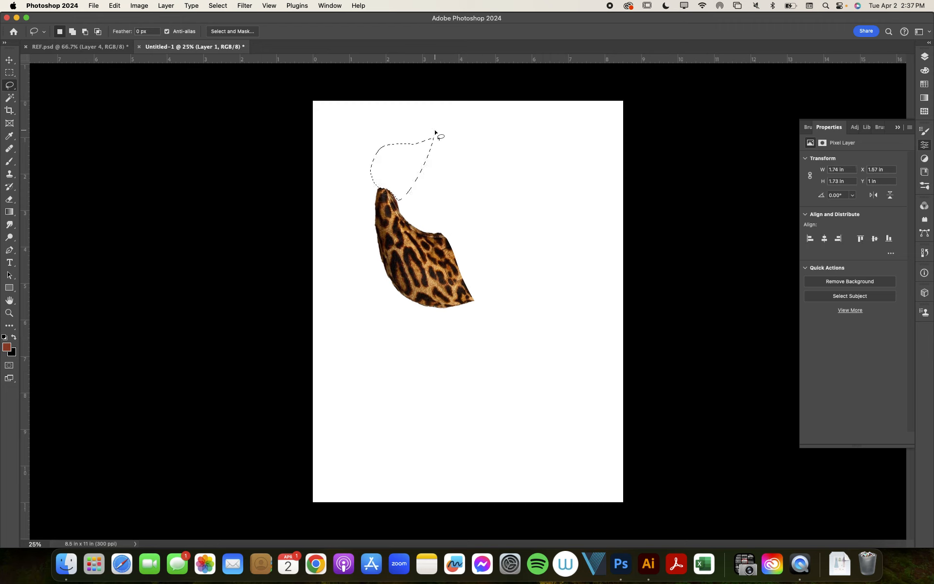
{"action": "key", "text": "super+d"}
{"action": "key", "text": "v"}
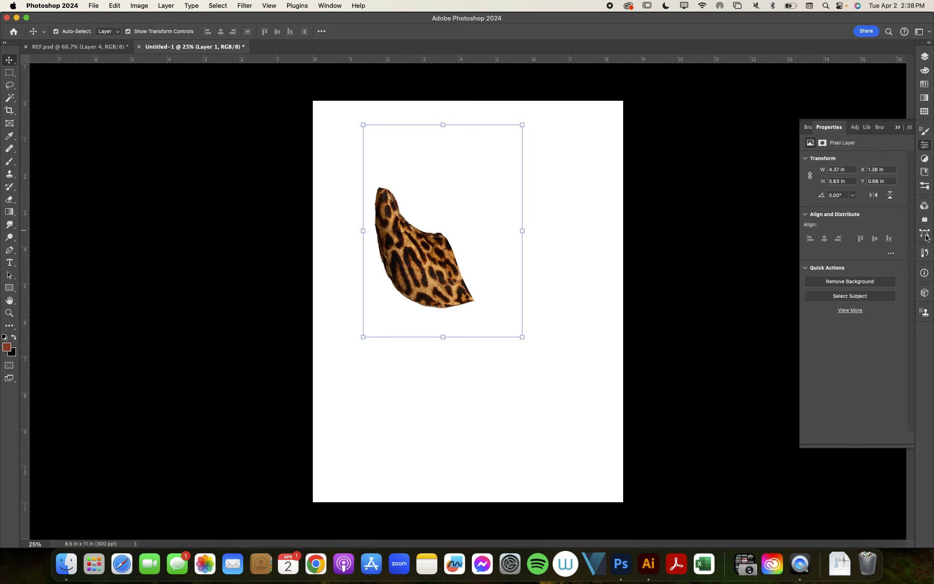
Add a new blank layer above the masked leopard piece and merge the two layers.
{"action": "left_click", "coordinate": [926, 59]}
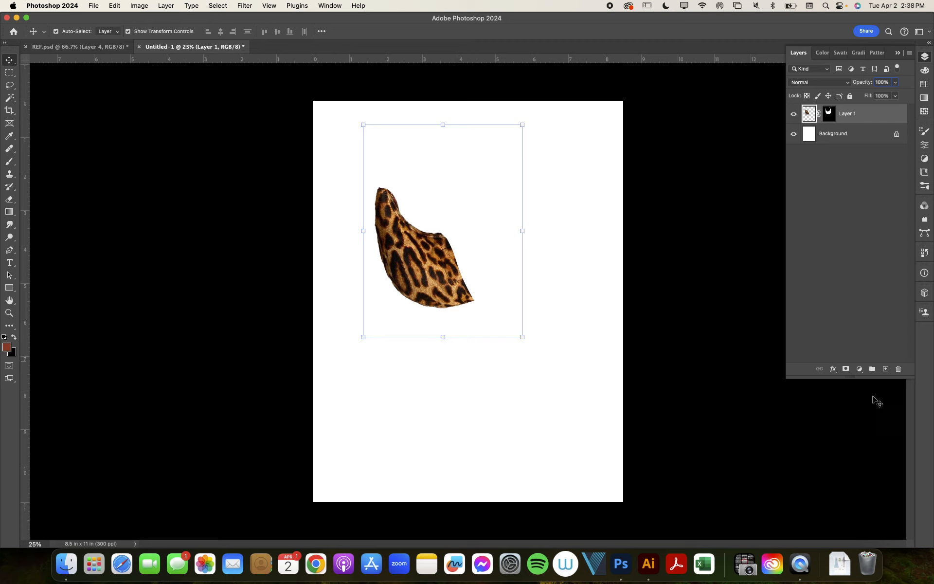
{"action": "left_click", "coordinate": [884, 369]}
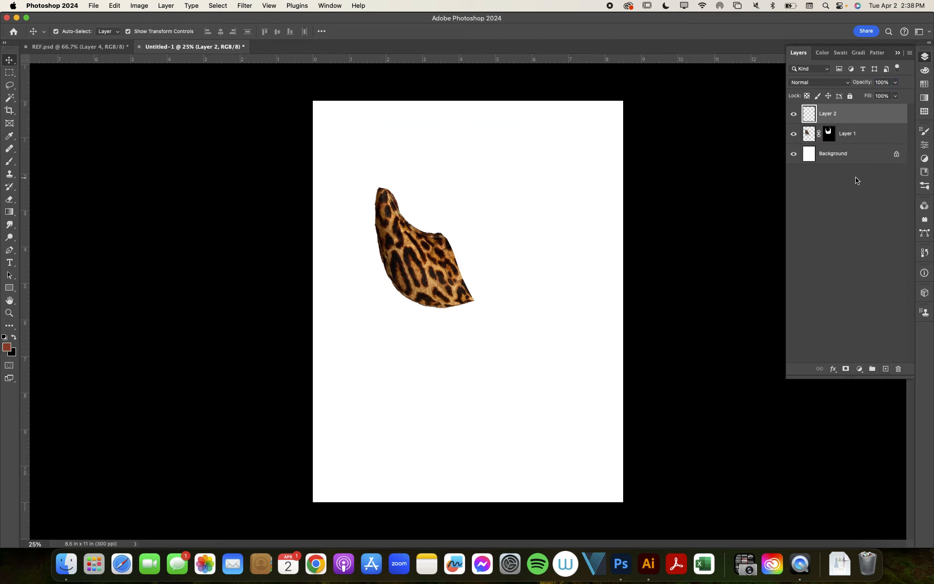
{"action": "left_click", "coordinate": [858, 143], "text": "shift"}
{"action": "key", "text": "super+e"}
Reposition the leopard piece, duplicate it, and place the copy upside down below and behind the original.
{"action": "left_click_drag", "start_coordinate": [428, 254], "coordinate": [444, 232]}
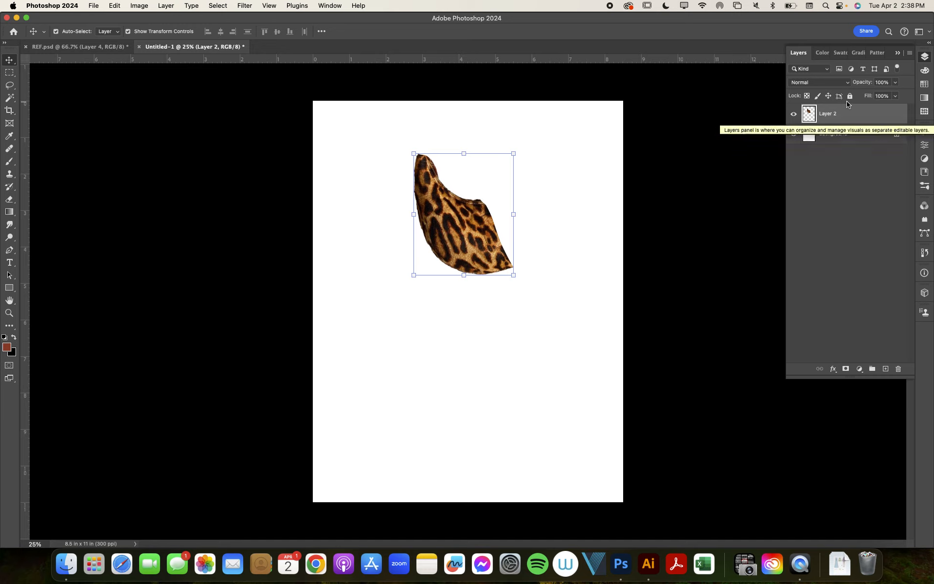
{"action": "left_click_drag", "start_coordinate": [457, 261], "coordinate": [416, 297]}
{"action": "left_click_drag", "start_coordinate": [472, 194], "coordinate": [335, 320]}
{"action": "key", "text": "Return"}
{"action": "key", "text": "super+["}
{"action": "left_click_drag", "start_coordinate": [426, 261], "coordinate": [443, 296]}
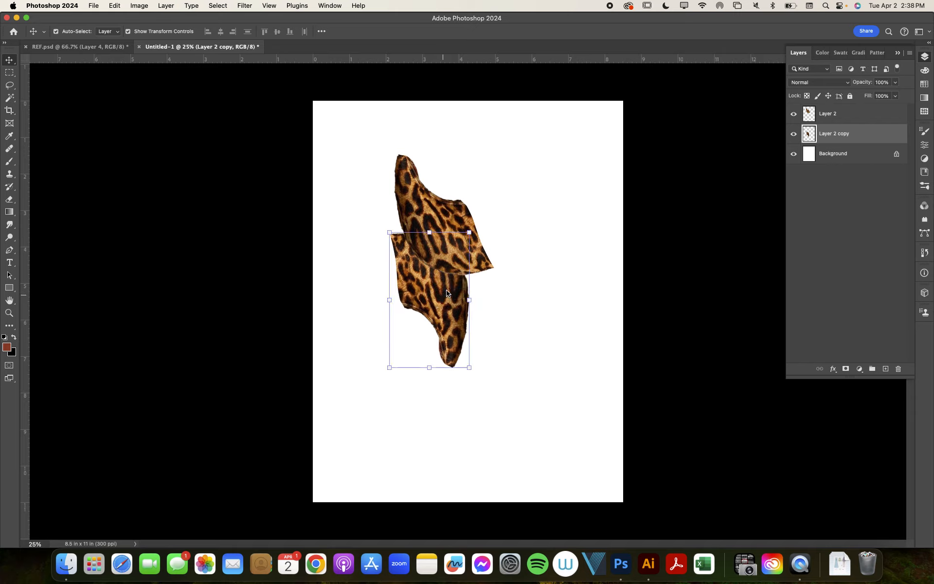
Duplicate both leopard pieces together, offset the copies to the left, and put them in Free Transform.
{"action": "left_click", "coordinate": [458, 251]}
{"action": "left_click_drag", "start_coordinate": [508, 209], "coordinate": [392, 253]}
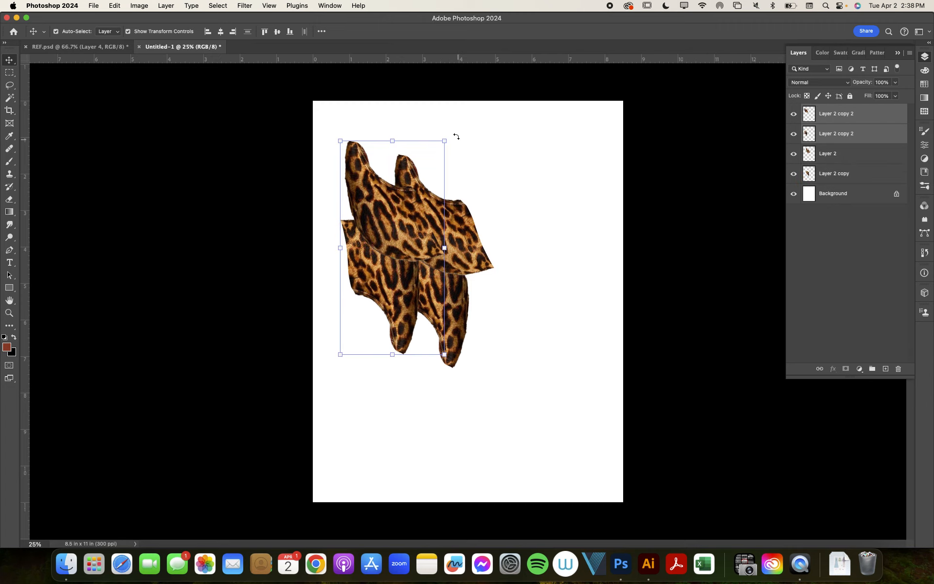
{"action": "key", "text": "super+t"}
Try rotating the duplicated pair of leopard pieces by 180° beside the originals.
{"action": "left_click_drag", "start_coordinate": [455, 134], "coordinate": [350, 317]}
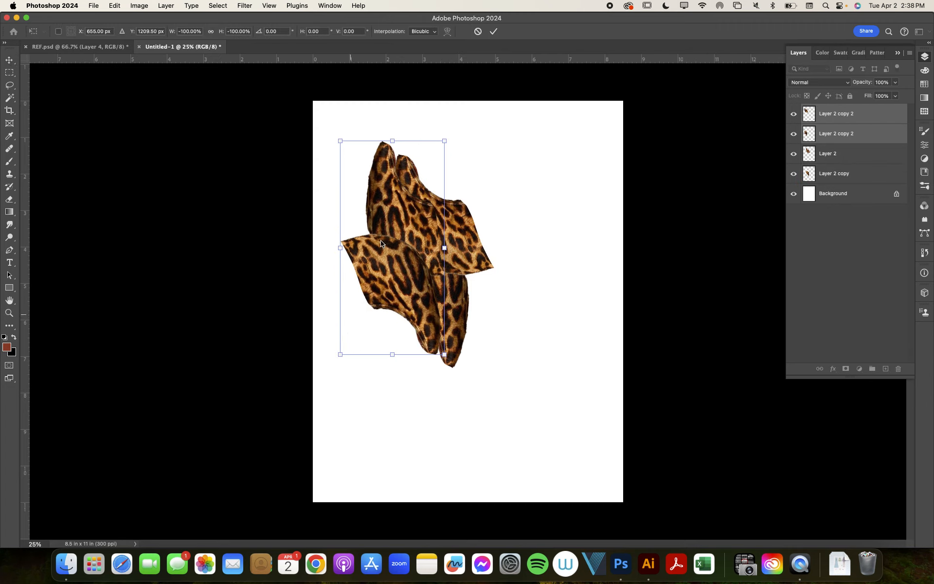
{"action": "mouse_move", "coordinate": [400, 229]}
{"action": "left_mouse_down"}
{"action": "mouse_move", "coordinate": [374, 247]}
{"action": "mouse_move", "coordinate": [395, 241]}
{"action": "left_mouse_up"}
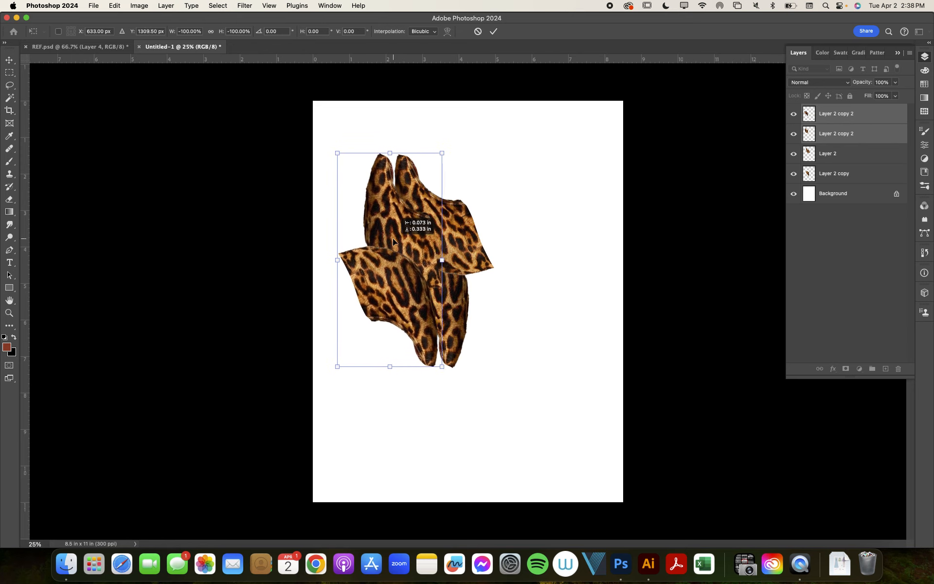
{"action": "left_click_drag", "start_coordinate": [455, 144], "coordinate": [344, 354]}
{"action": "right_click", "coordinate": [381, 293]}
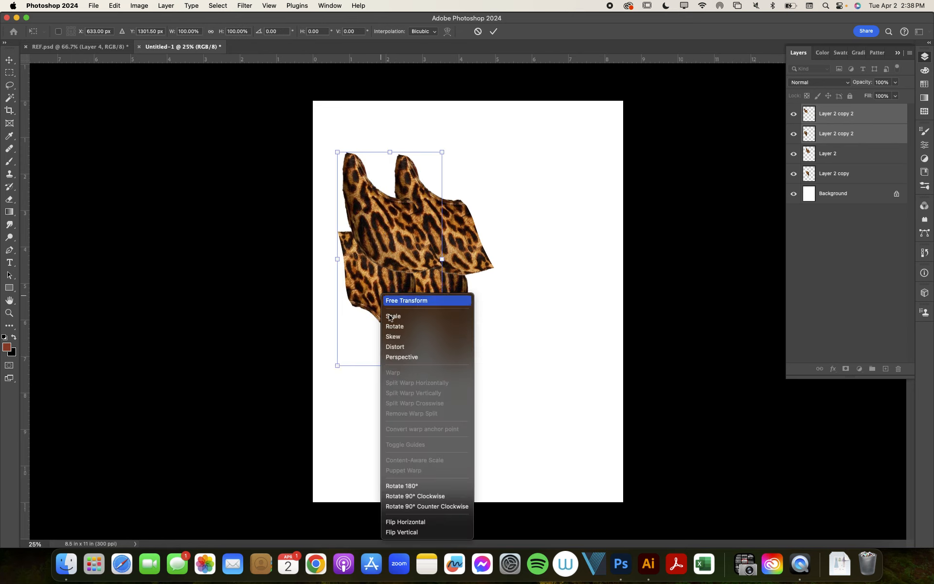
{"action": "left_click", "coordinate": [384, 219]}
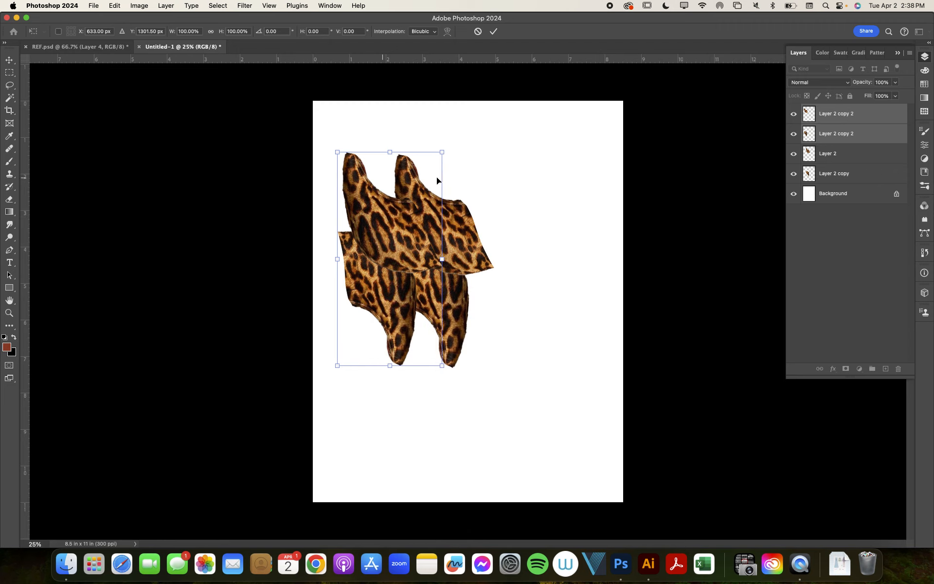
Flip the duplicated pair horizontally, tilt it slightly counterclockwise, and place it against the left side of the originals.
{"action": "right_click", "coordinate": [394, 239]}
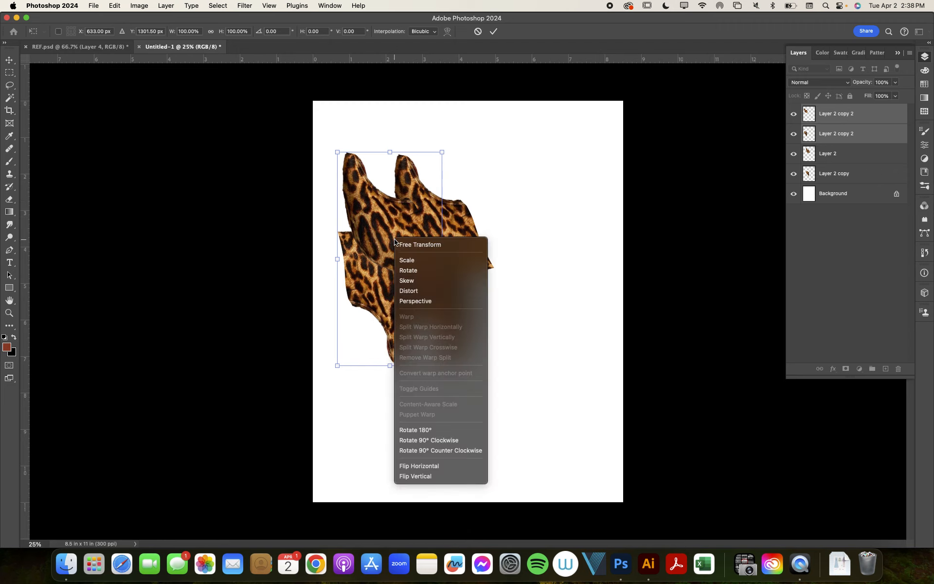
{"action": "left_click", "coordinate": [464, 470]}
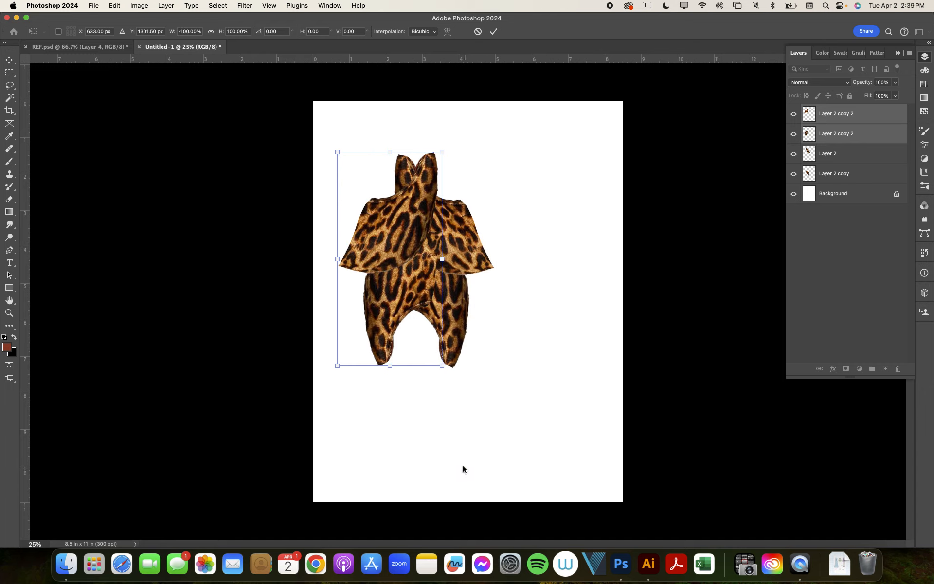
{"action": "left_click_drag", "start_coordinate": [452, 140], "coordinate": [429, 129]}
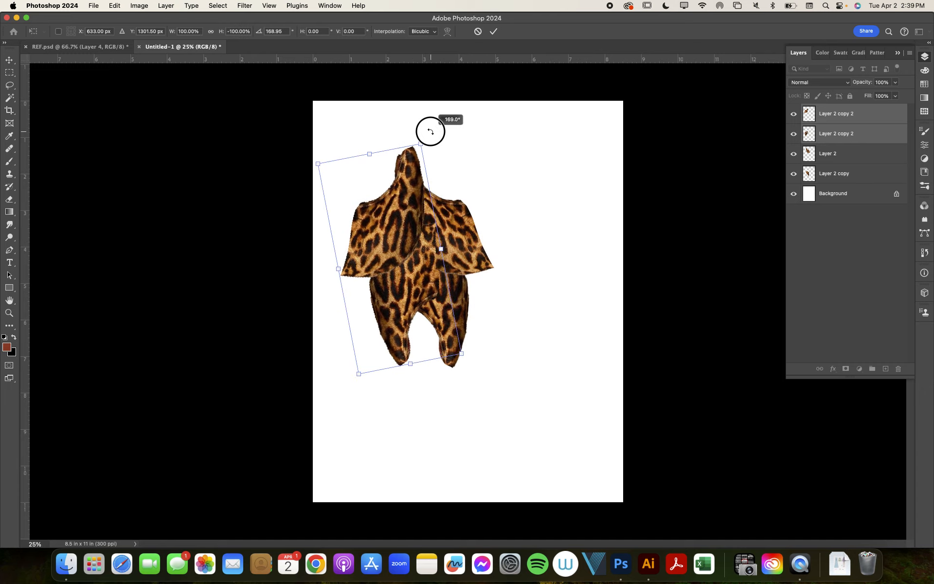
{"action": "left_click_drag", "start_coordinate": [404, 194], "coordinate": [371, 219]}
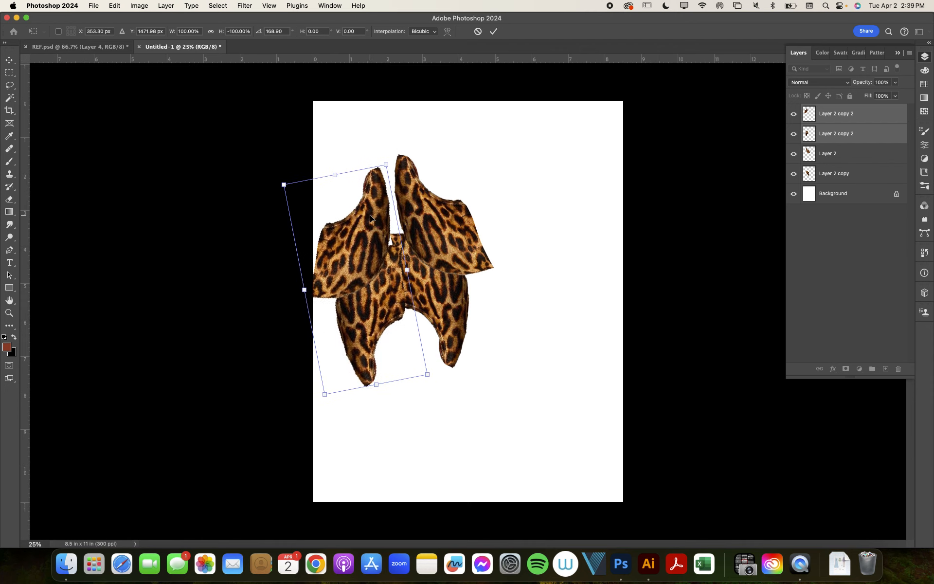
{"action": "key", "text": "Return"}
Apply the transform and move the leopard pieces toward the page's centre so the left and right pairs meet in the middle.
{"action": "left_click", "coordinate": [867, 154]}
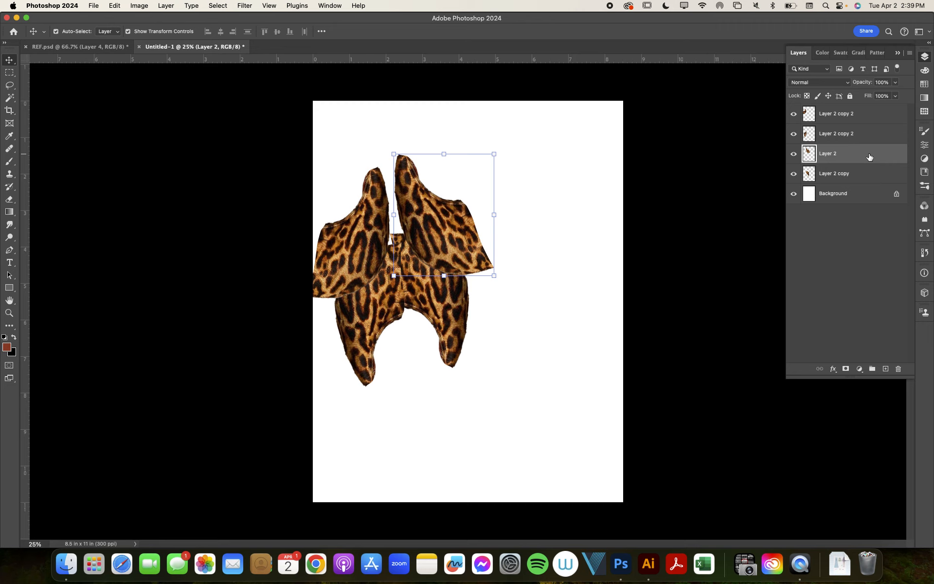
{"action": "left_click_drag", "start_coordinate": [548, 120], "coordinate": [335, 320]}
{"action": "left_click_drag", "start_coordinate": [359, 253], "coordinate": [421, 212]}
{"action": "left_click", "coordinate": [564, 235]}
{"action": "left_click", "coordinate": [545, 189]}
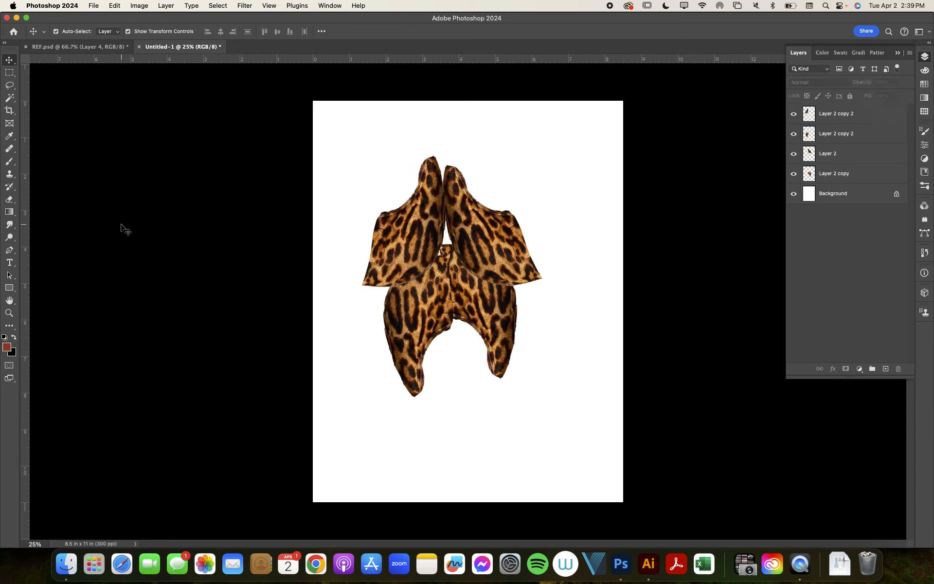
Merge the four leopard layers into a single layer above the Background and have the Clone Stamp tool active.
{"action": "key", "text": "s"}
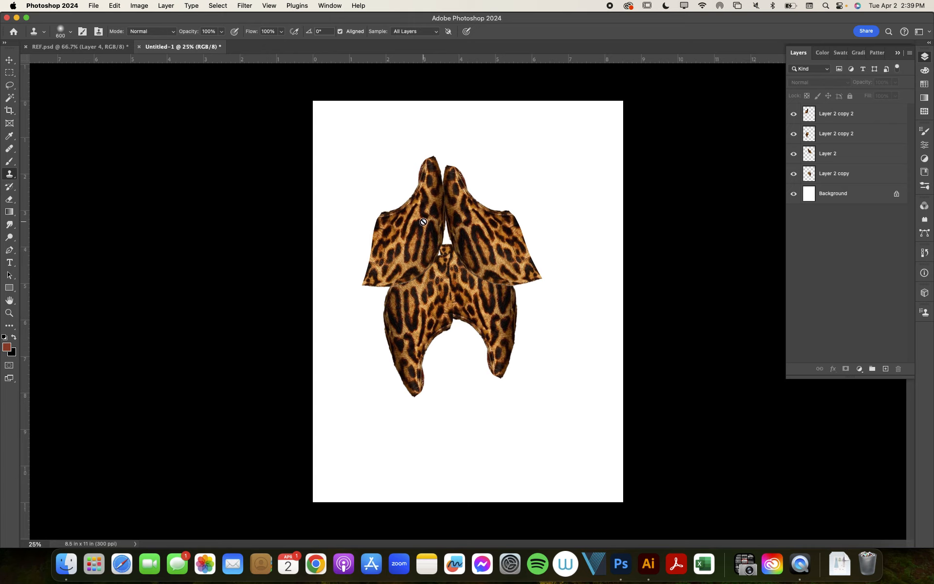
{"action": "left_click", "coordinate": [830, 119]}
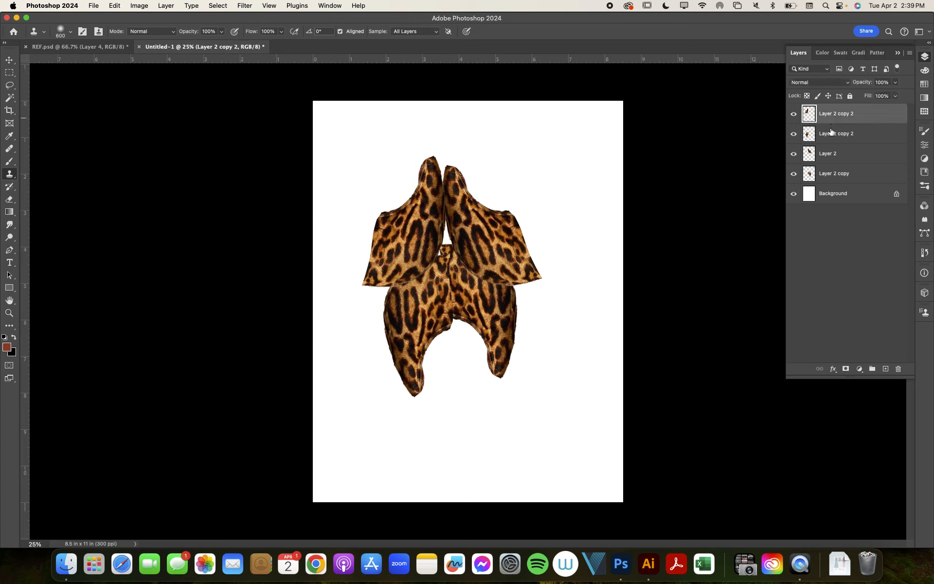
{"action": "left_click", "coordinate": [823, 174], "text": "shift"}
{"action": "key", "text": "super+e"}
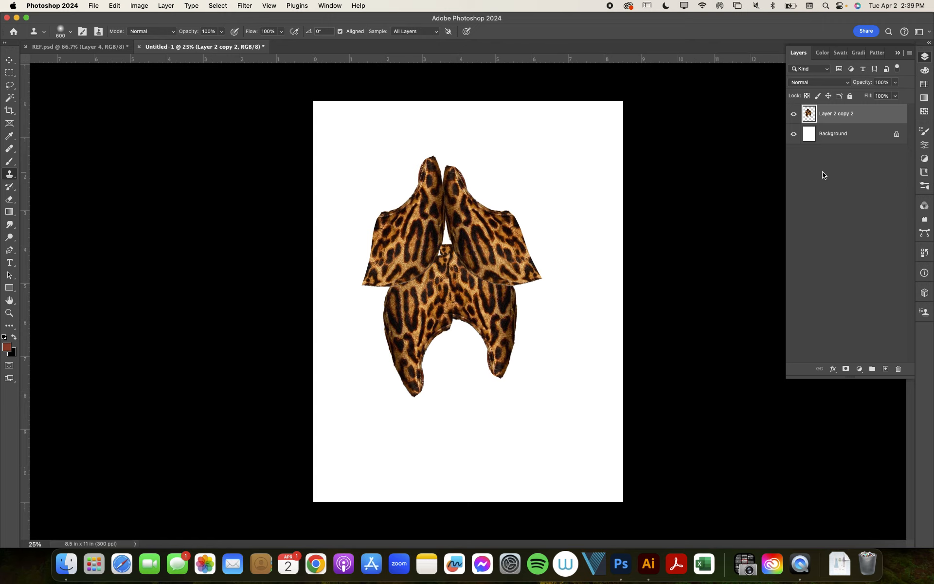
{"action": "key", "text": "super+z"}
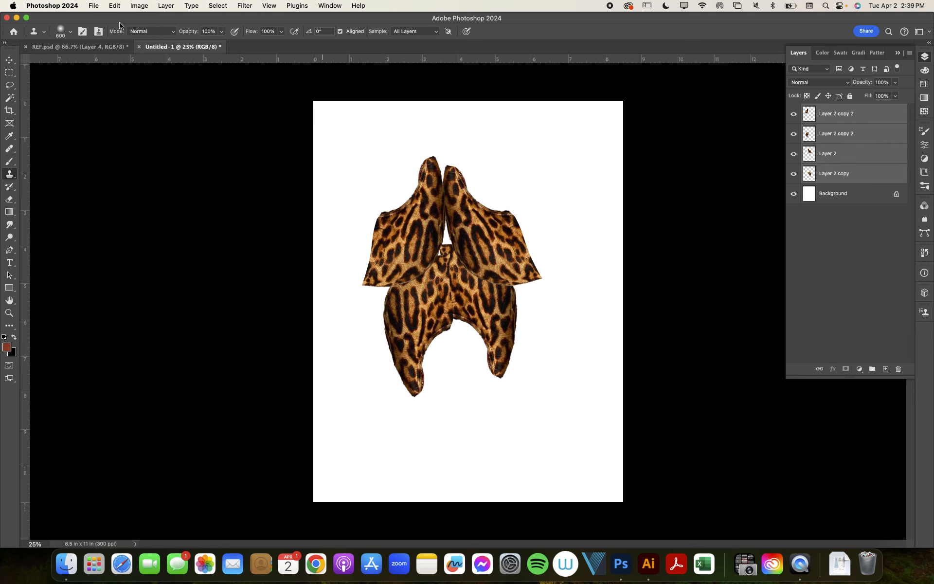
{"action": "left_click", "coordinate": [134, 7]}
{"action": "mouse_move", "coordinate": [120, 7]}
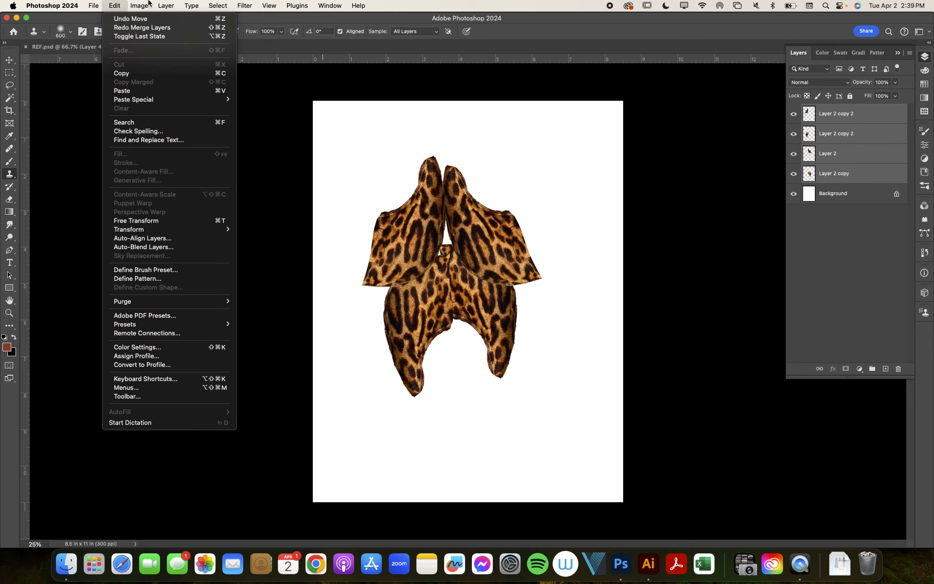
{"action": "mouse_move", "coordinate": [168, 4]}
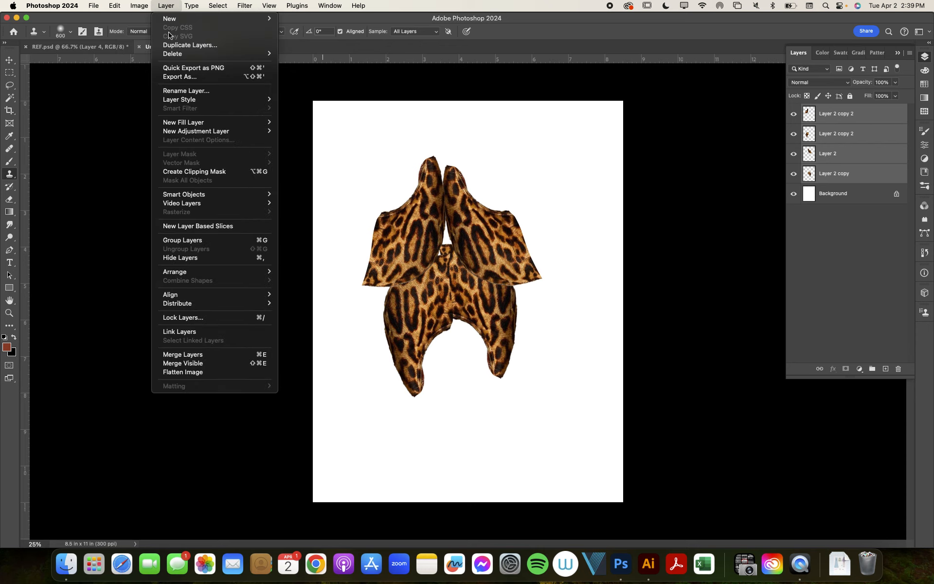
{"action": "left_click", "coordinate": [189, 359]}
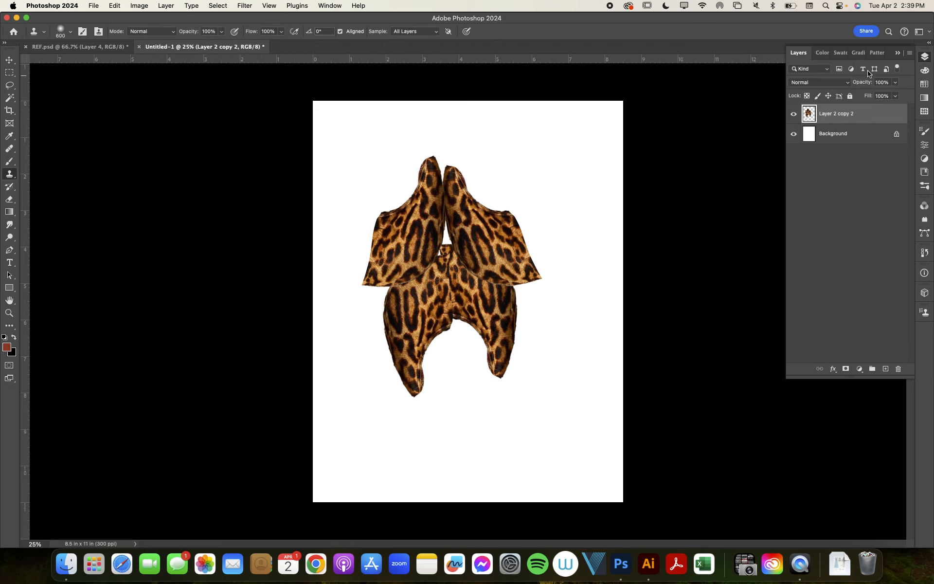
Try cloning leopard print with a 400-pixel Clone Stamp brush beside and above the upper-left piece.
{"action": "key", "text": "bracketleft"}
{"action": "key", "text": "bracketleft"}
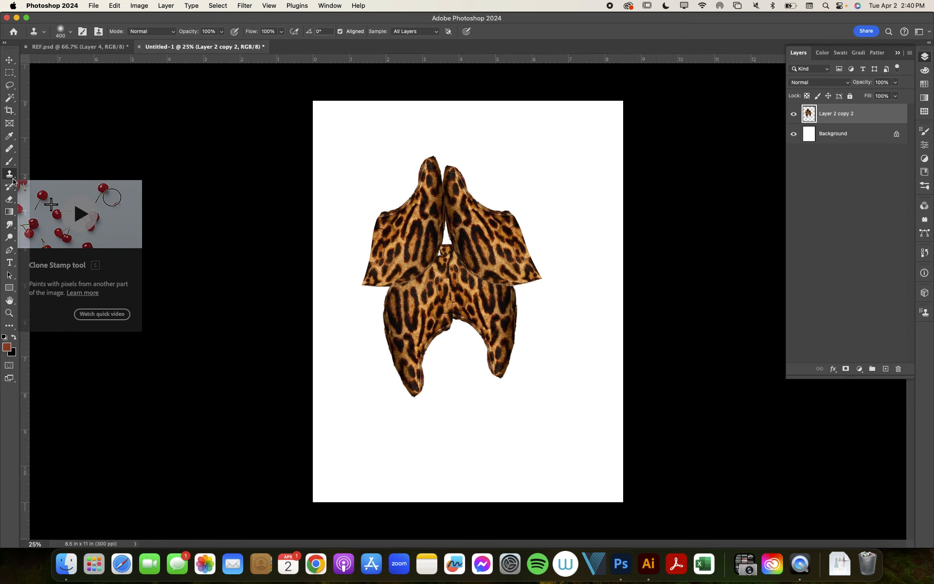
{"action": "left_click", "coordinate": [414, 235], "text": "alt"}
{"action": "mouse_move", "coordinate": [404, 168]}
{"action": "left_mouse_down"}
{"action": "mouse_move", "coordinate": [416, 179]}
{"action": "mouse_move", "coordinate": [392, 184]}
{"action": "mouse_move", "coordinate": [400, 183]}
{"action": "mouse_move", "coordinate": [372, 207]}
{"action": "mouse_move", "coordinate": [370, 222]}
{"action": "left_mouse_up"}
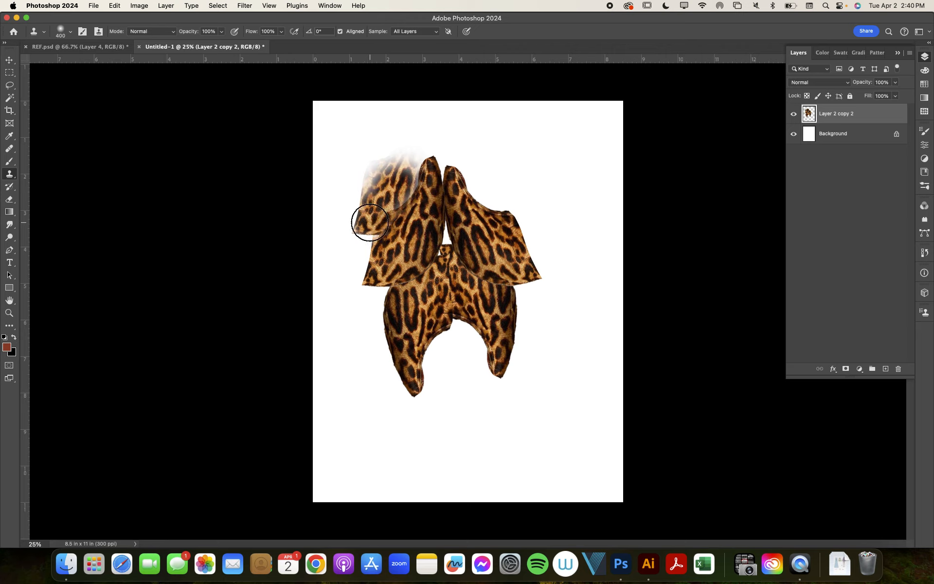
{"action": "left_click", "coordinate": [426, 211], "text": "alt"}
{"action": "left_click_drag", "start_coordinate": [423, 178], "coordinate": [422, 150]}
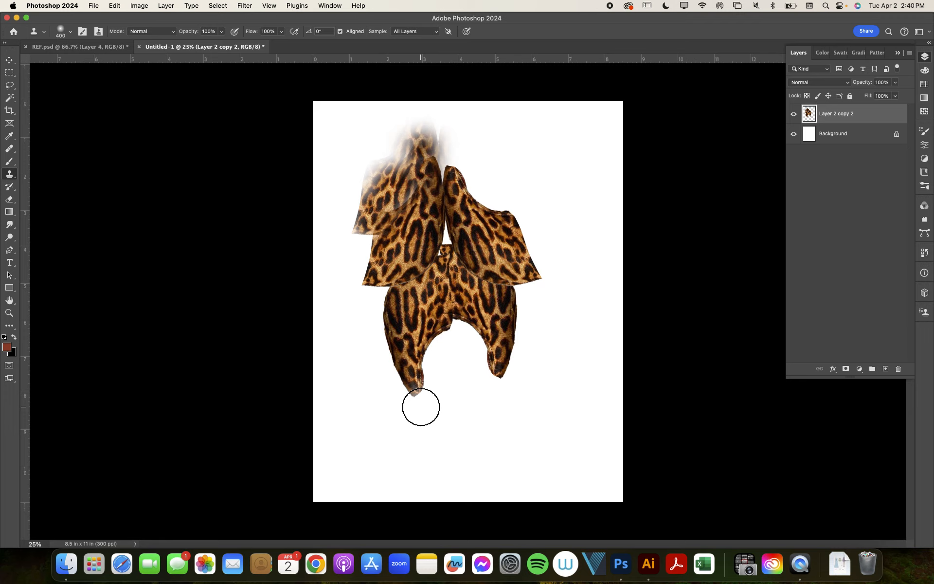
Undo all the cloned strokes around the upper-left piece.
{"action": "key", "text": "super+z"}
{"action": "key", "text": "super+z"}
{"action": "key", "text": "super+z"}
{"action": "key", "text": "super+z"}
{"action": "key", "text": "super+z"}
{"action": "key", "text": "super+z"}
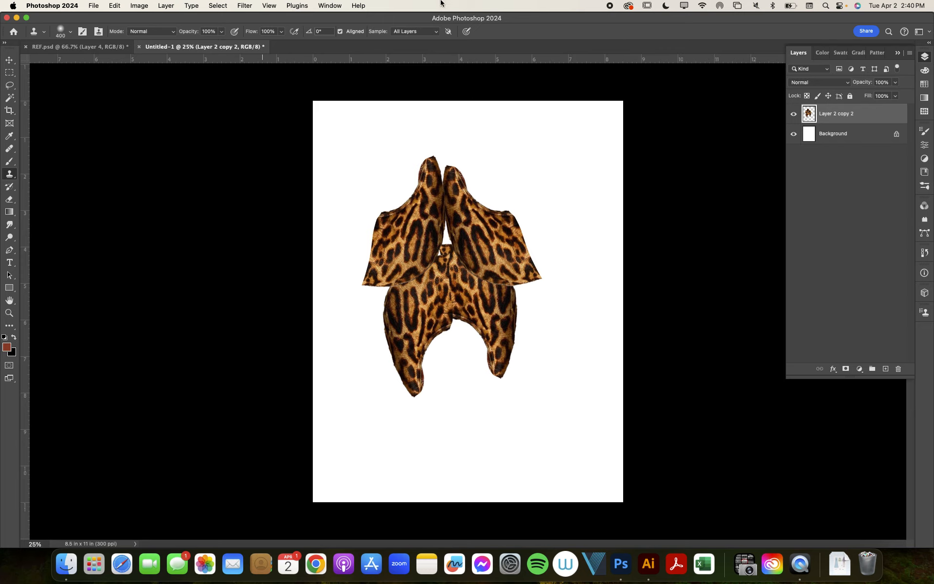
Choose the Essentials (Default) workspace.
{"action": "left_click", "coordinate": [335, 6]}
{"action": "mouse_move", "coordinate": [358, 5]}
{"action": "mouse_move", "coordinate": [330, 6]}
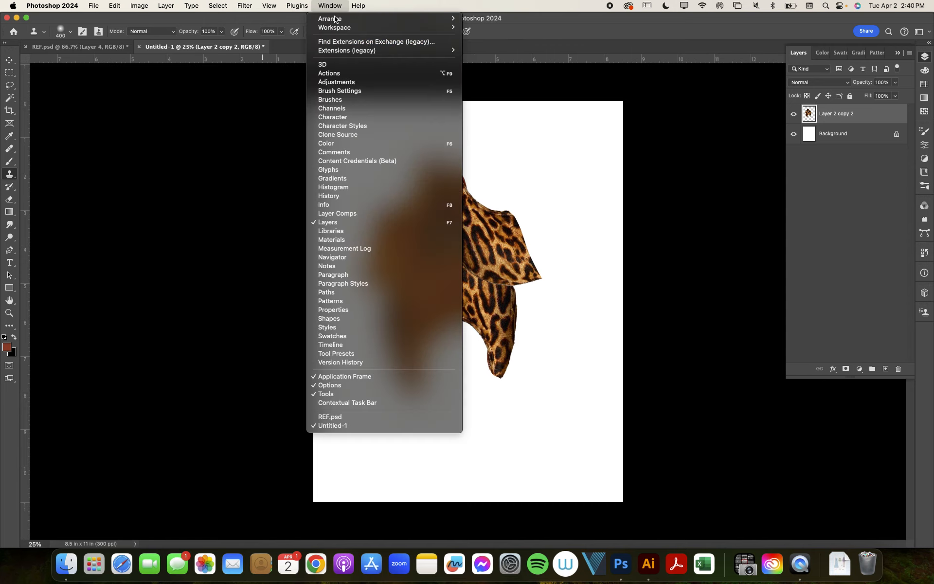
{"action": "mouse_move", "coordinate": [340, 27]}
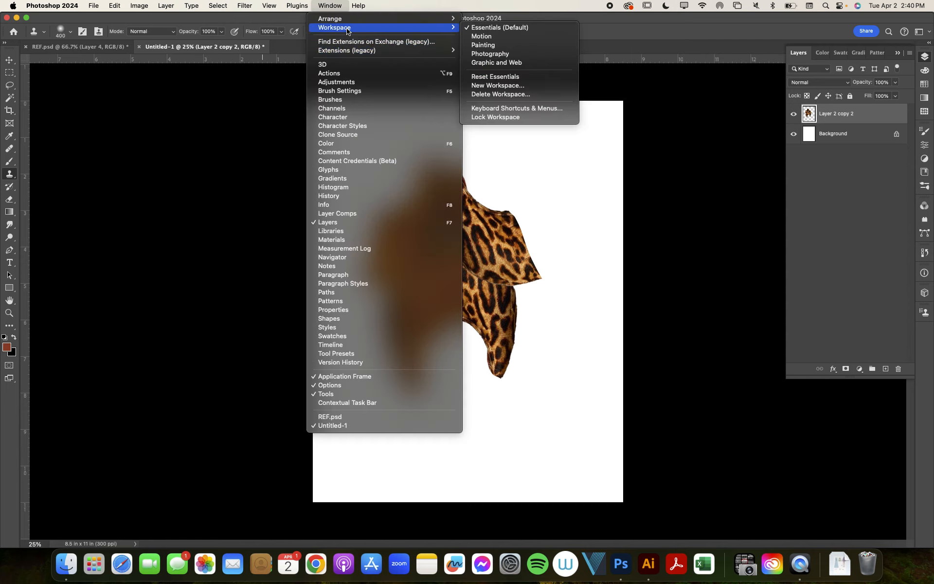
{"action": "left_click", "coordinate": [481, 28]}
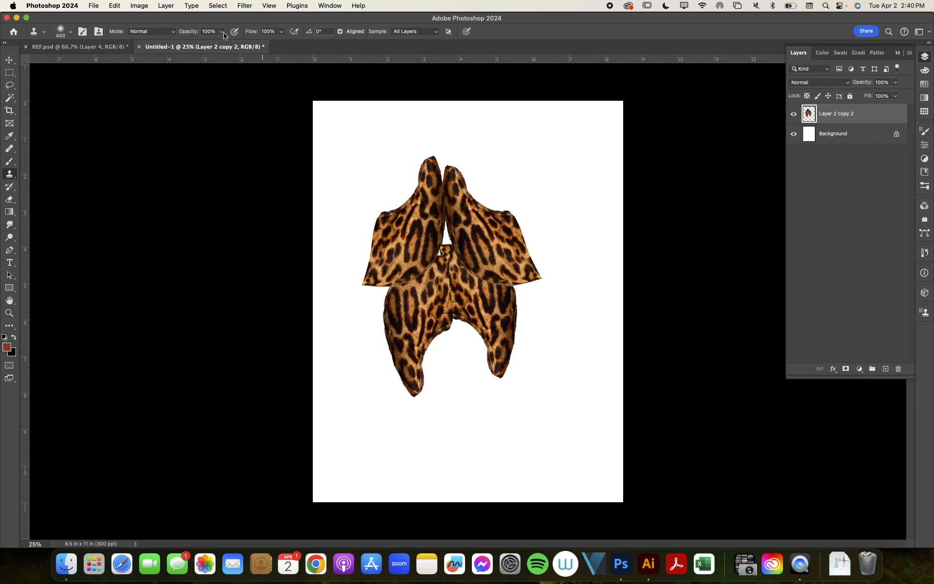
Set the Clone Stamp's flow to 60% and its opacity to 67%.
{"action": "left_click", "coordinate": [280, 32]}
{"action": "left_click_drag", "start_coordinate": [281, 42], "coordinate": [263, 45]}
{"action": "left_click", "coordinate": [221, 32]}
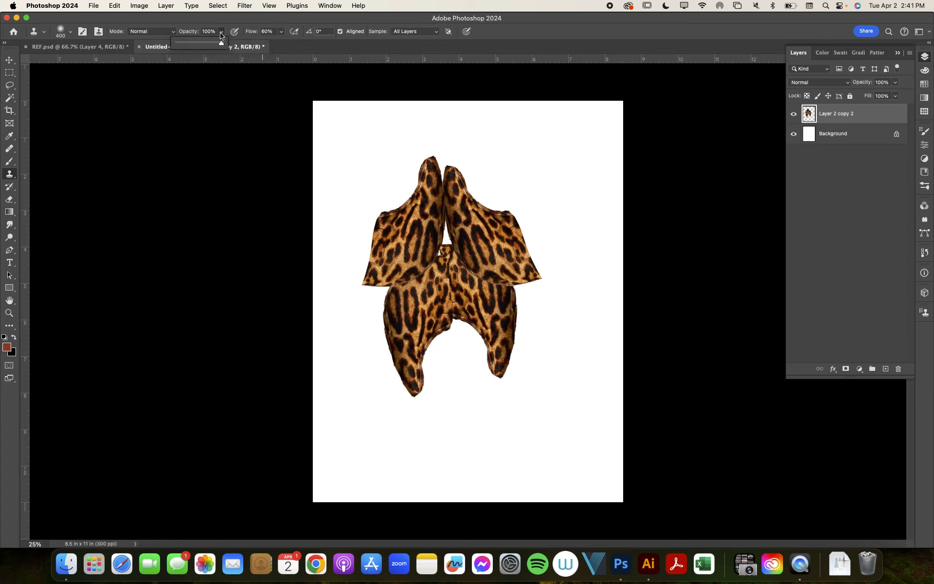
{"action": "left_click", "coordinate": [205, 44]}
Clone leopard print outside the upper-left shoulder and over the white gap between the two upper pieces.
{"action": "mouse_move", "coordinate": [396, 198]}
{"action": "left_mouse_down"}
{"action": "mouse_move", "coordinate": [412, 219]}
{"action": "mouse_move", "coordinate": [396, 188]}
{"action": "mouse_move", "coordinate": [367, 228]}
{"action": "mouse_move", "coordinate": [370, 242]}
{"action": "left_mouse_up"}
{"action": "left_click", "coordinate": [413, 222], "text": "alt"}
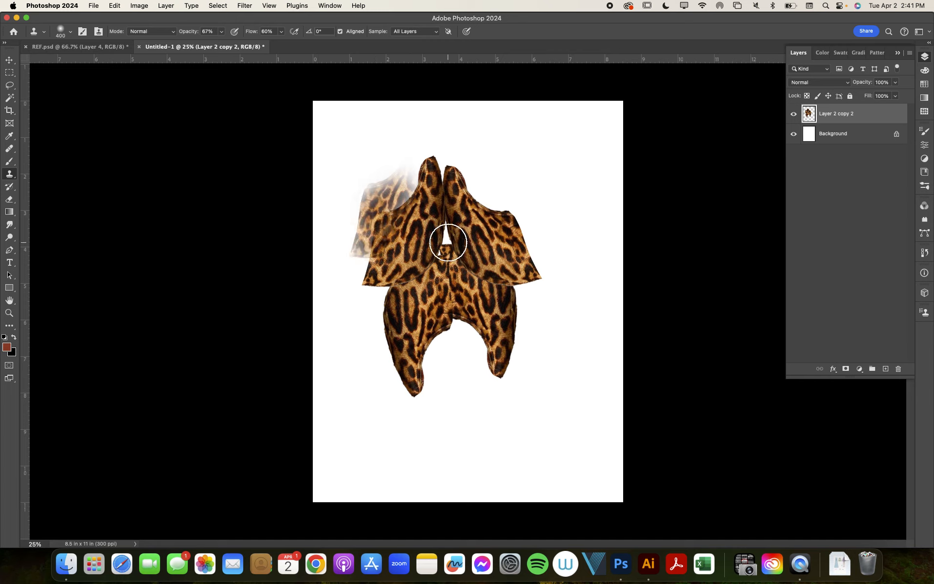
{"action": "left_click", "coordinate": [443, 237]}
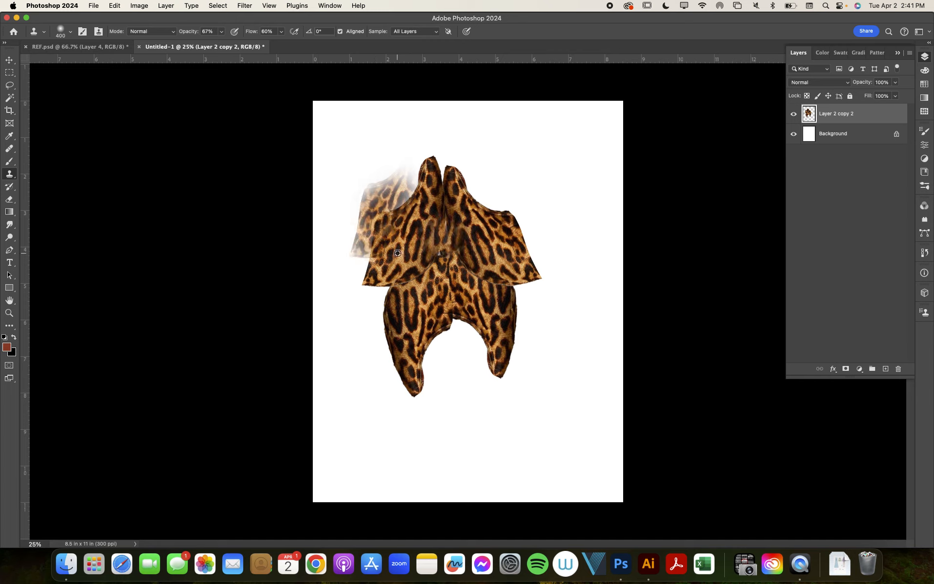
{"action": "left_click", "coordinate": [398, 253], "text": "alt"}
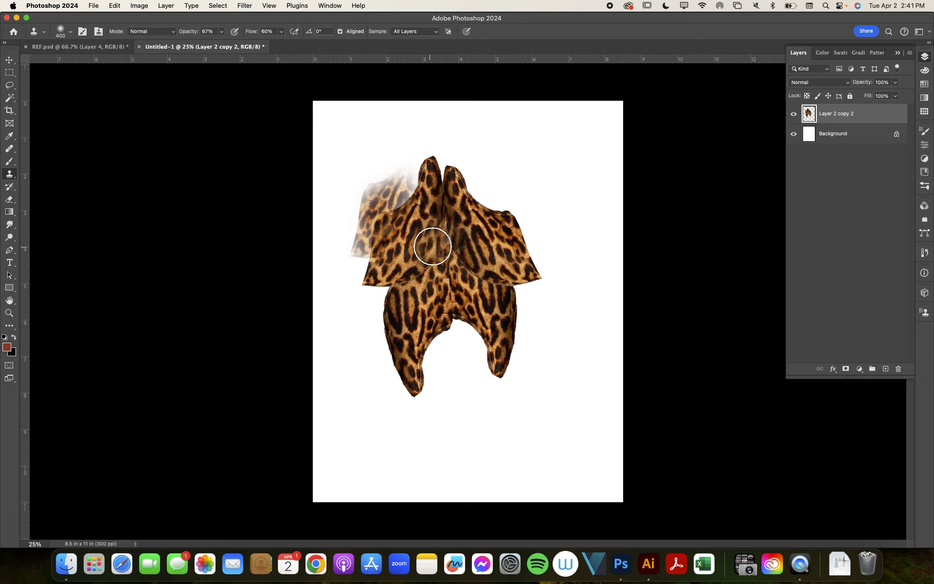
{"action": "mouse_move", "coordinate": [439, 245]}
{"action": "left_mouse_down"}
{"action": "mouse_move", "coordinate": [440, 219]}
{"action": "mouse_move", "coordinate": [433, 223]}
{"action": "left_mouse_up"}
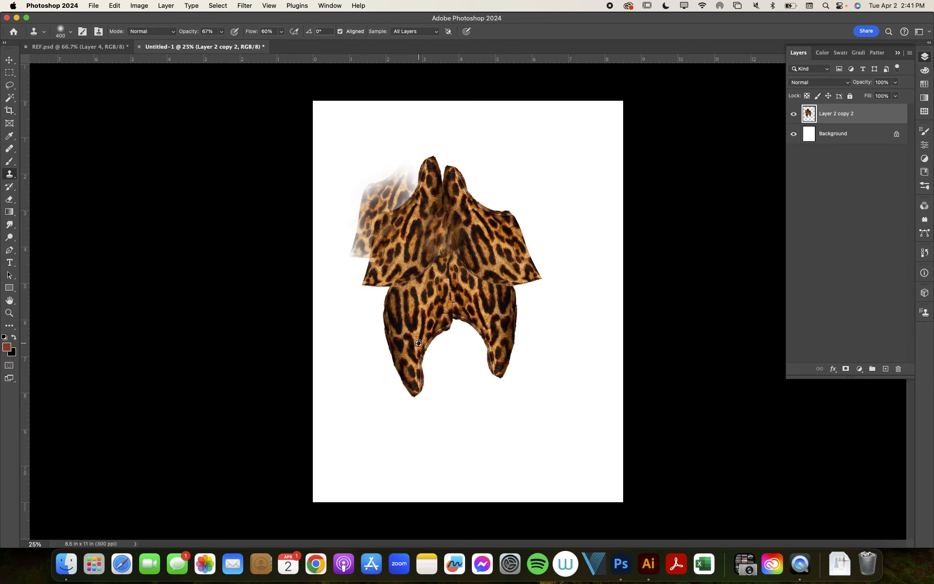
Clone leopard print along the outer edge of the lower-left leg to widen it, sampling from the leg.
{"action": "mouse_move", "coordinate": [386, 308]}
{"action": "left_mouse_down"}
{"action": "mouse_move", "coordinate": [367, 300]}
{"action": "mouse_move", "coordinate": [372, 291]}
{"action": "mouse_move", "coordinate": [378, 344]}
{"action": "mouse_move", "coordinate": [402, 389]}
{"action": "mouse_move", "coordinate": [391, 397]}
{"action": "left_mouse_up"}
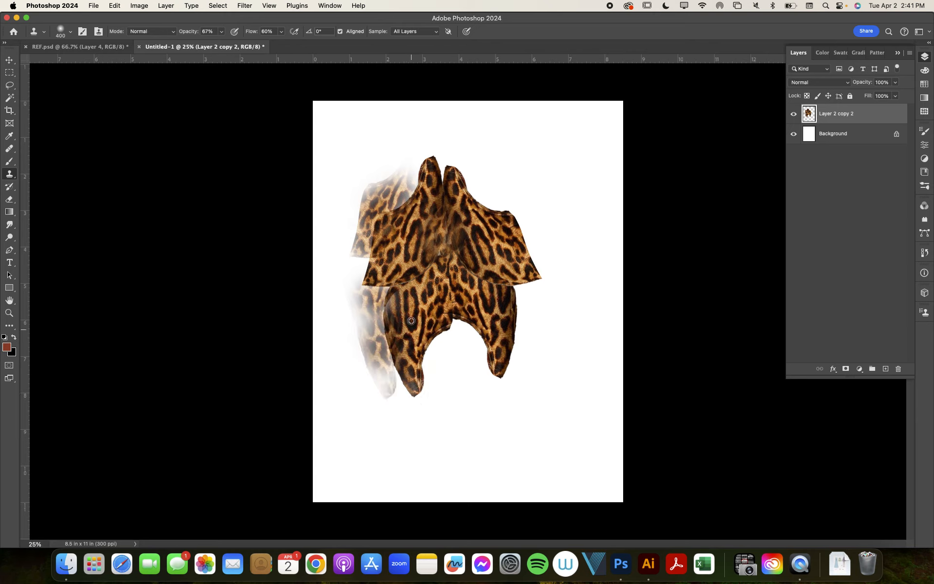
{"action": "left_click_drag", "start_coordinate": [379, 311], "coordinate": [366, 316]}
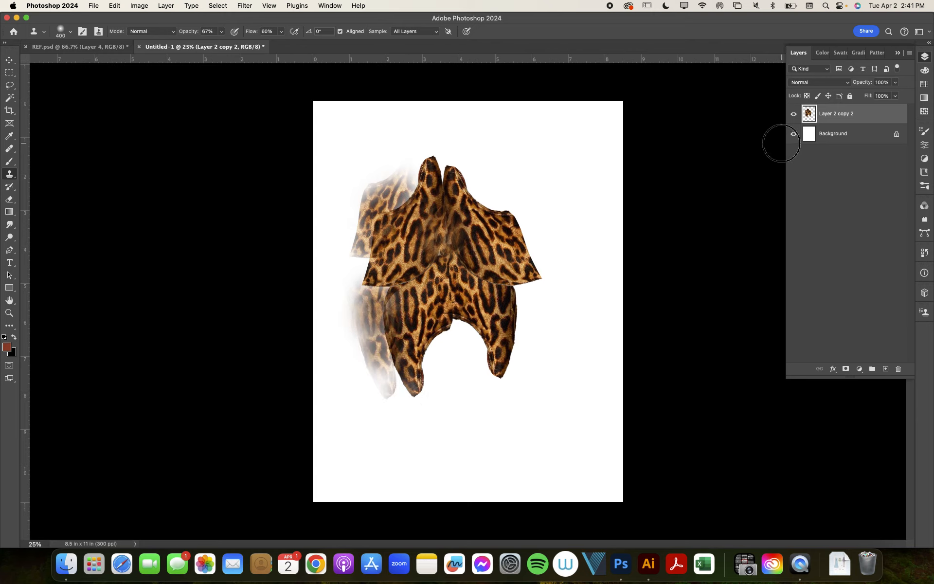
{"action": "left_click", "coordinate": [794, 135]}
{"action": "left_click", "coordinate": [794, 134]}
{"action": "left_click", "coordinate": [421, 325], "text": "alt"}
{"action": "mouse_move", "coordinate": [396, 374]}
{"action": "left_mouse_down"}
{"action": "mouse_move", "coordinate": [397, 392]}
{"action": "mouse_move", "coordinate": [372, 313]}
{"action": "left_mouse_up"}
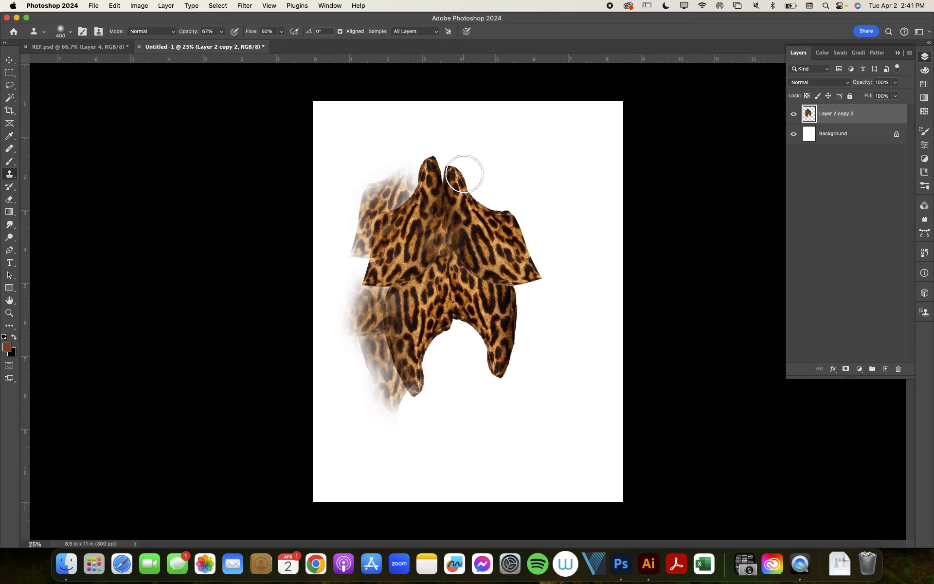
Clone leopard print above the two upper peaks, resample from the left peak, and undo the extra dab.
{"action": "left_click", "coordinate": [444, 167]}
{"action": "left_click", "coordinate": [418, 184], "text": "alt"}
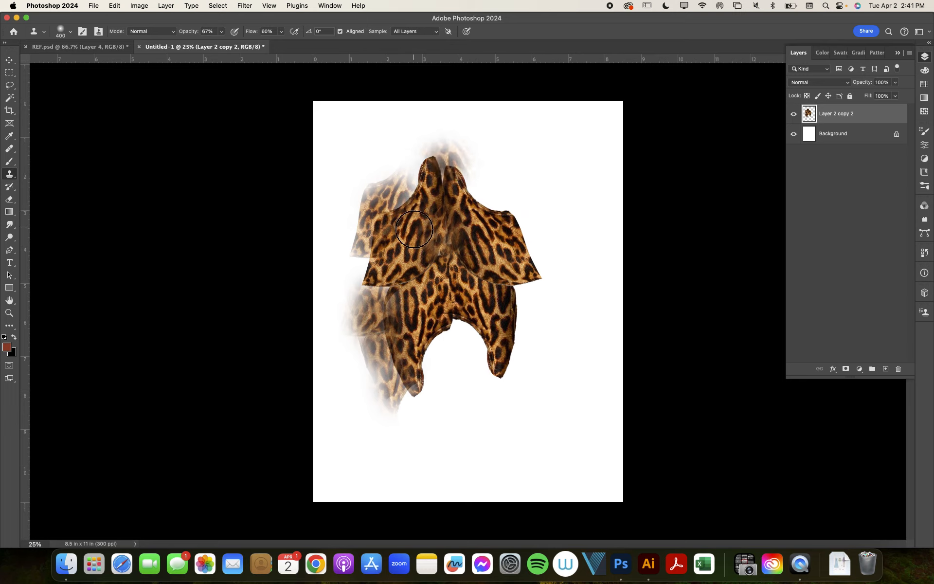
{"action": "left_click", "coordinate": [413, 229]}
{"action": "key", "text": "super+z"}
Clone leopard print between the upper-left shoulder and the left peak, resampling and undoing unwanted dabs.
{"action": "left_click", "coordinate": [418, 178], "text": "alt"}
{"action": "left_click", "coordinate": [406, 178]}
{"action": "left_click", "coordinate": [406, 178]}
{"action": "left_click", "coordinate": [389, 188]}
{"action": "key", "text": "super+z"}
{"action": "key", "text": "super+z"}
{"action": "left_click", "coordinate": [418, 184], "text": "alt"}
{"action": "left_click", "coordinate": [411, 192]}
{"action": "key", "text": "super+z"}
{"action": "left_click", "coordinate": [402, 215]}
{"action": "left_click", "coordinate": [403, 215]}
{"action": "key", "text": "super+z"}
{"action": "key", "text": "super+z"}
{"action": "key", "text": "super+z"}
{"action": "key", "text": "super+z"}
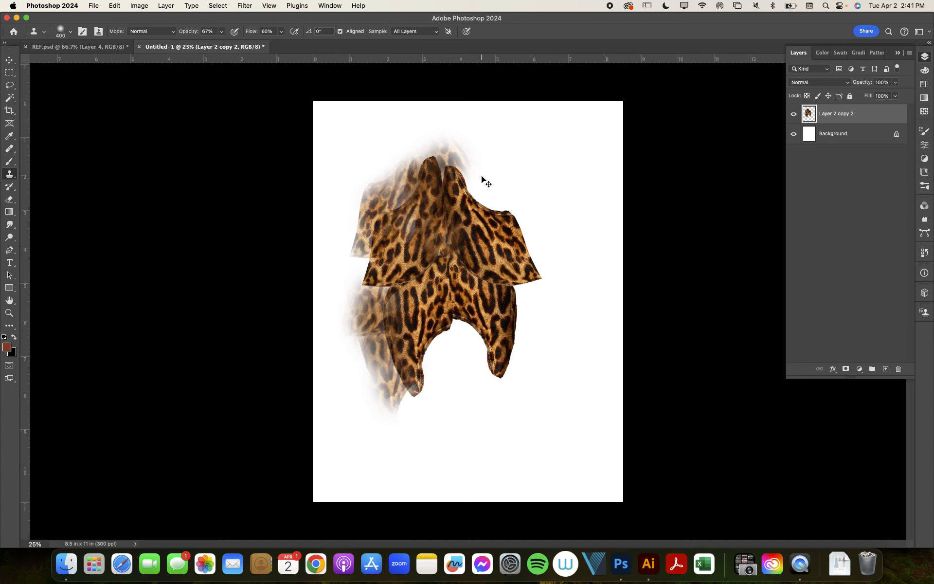
Sample the left piece's print and clone it onto the upper-left area and the right shoulder.
{"action": "left_click", "coordinate": [419, 255], "text": "alt"}
{"action": "left_click", "coordinate": [400, 200]}
{"action": "left_click", "coordinate": [400, 200]}
{"action": "left_click", "coordinate": [505, 223]}
{"action": "left_click", "coordinate": [507, 224]}
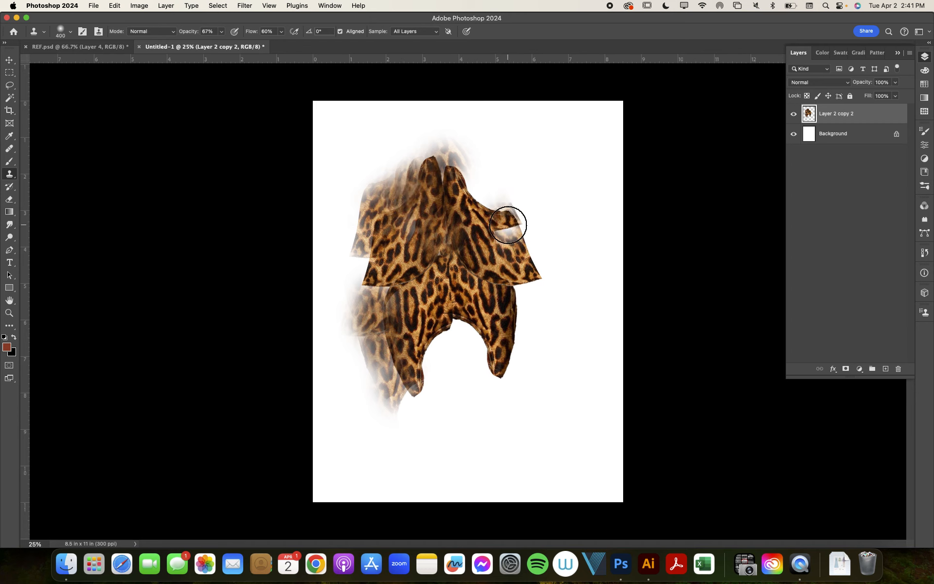
Select the whole leopard shape with a rectangular marquee, place an overlapping copy to its right on the same layer, and deselect.
{"action": "key", "text": "v"}
{"action": "key", "text": "m"}
{"action": "left_click_drag", "start_coordinate": [343, 132], "coordinate": [604, 441]}
{"action": "key", "text": "v"}
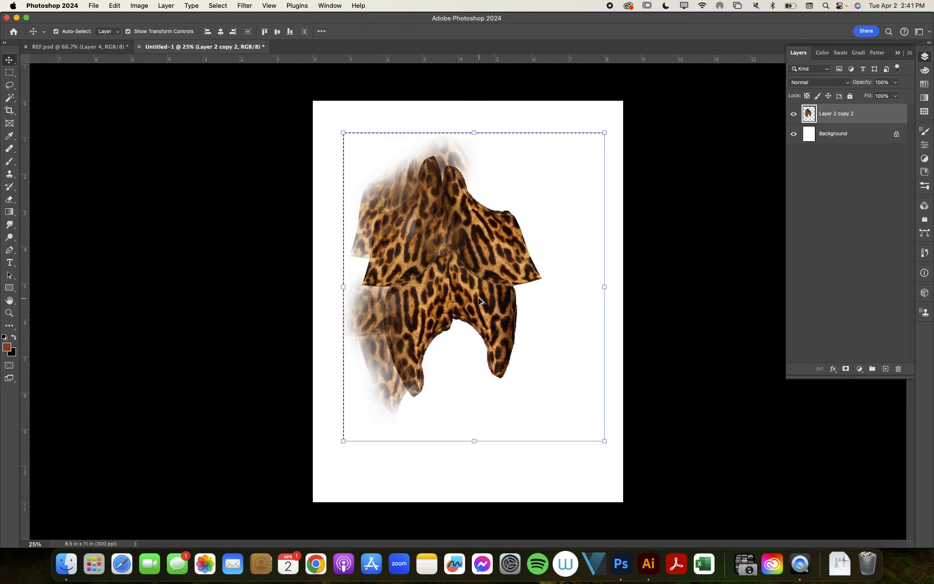
{"action": "left_click_drag", "start_coordinate": [453, 276], "coordinate": [521, 268]}
{"action": "key", "text": "cmd+d"}
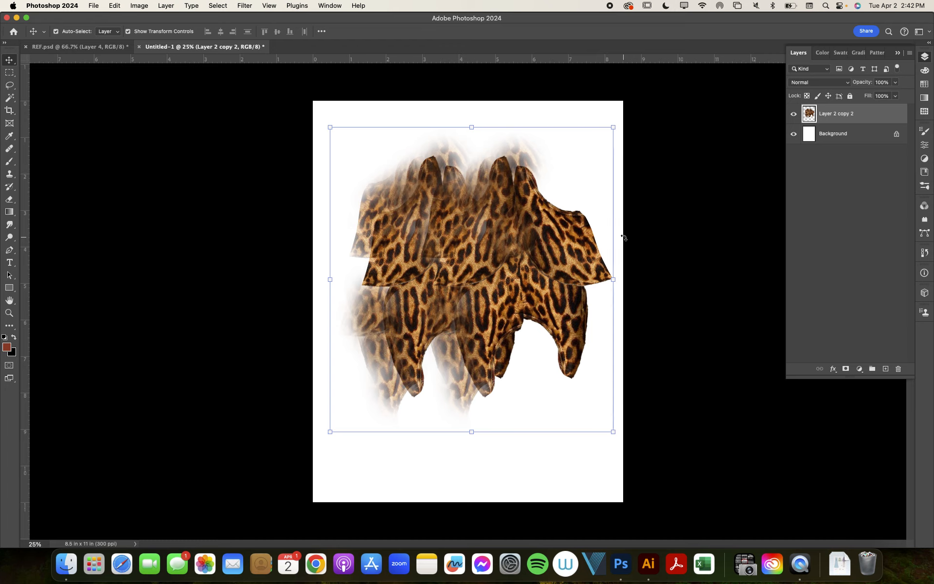
Select a rectangle over the upper part of the leopard shapes and fill it using Content-Aware, Normal mode, 100% opacity.
{"action": "key", "text": "m"}
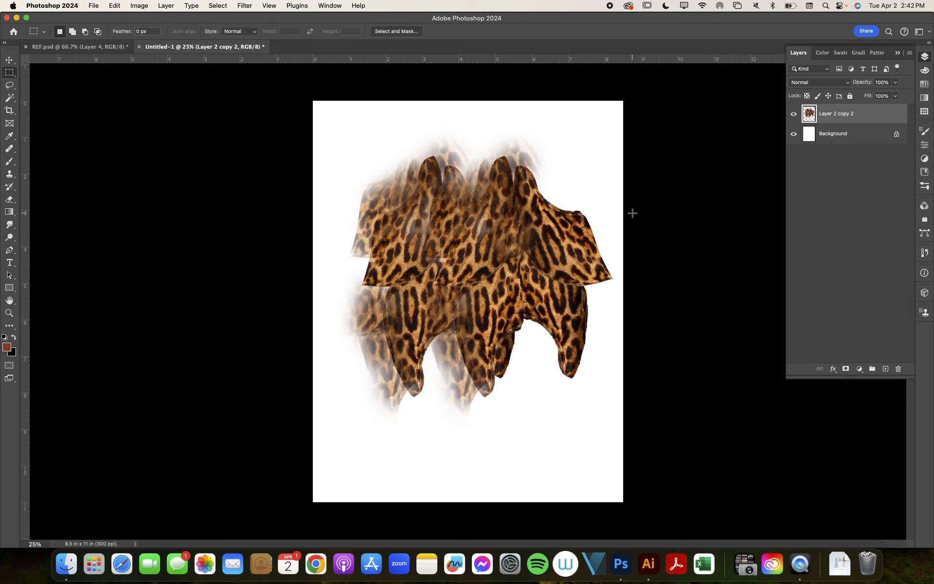
{"action": "left_click_drag", "start_coordinate": [358, 138], "coordinate": [574, 259]}
{"action": "key", "text": "shift"}
{"action": "key", "text": "shift+BackSpace"}
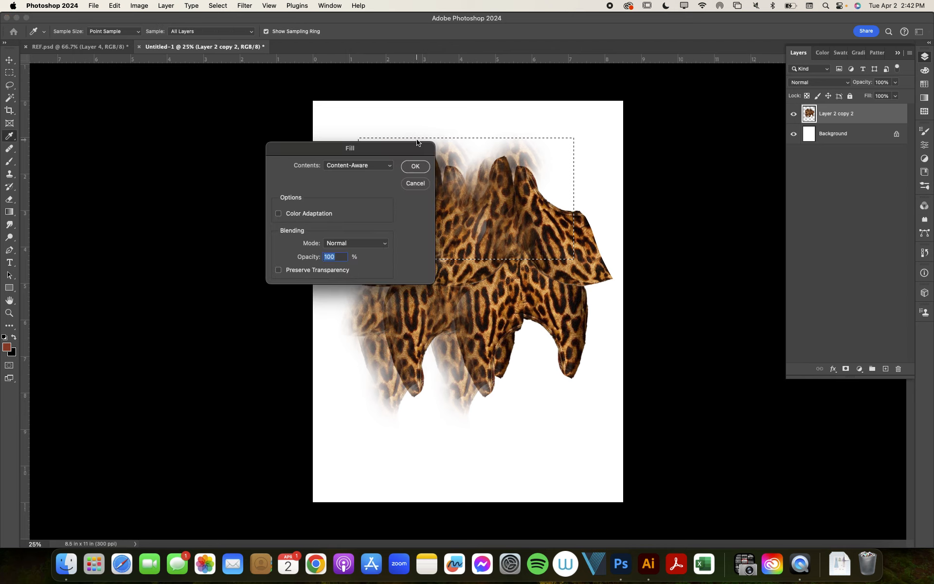
{"action": "key", "text": "Escape"}
{"action": "left_click", "coordinate": [136, 5]}
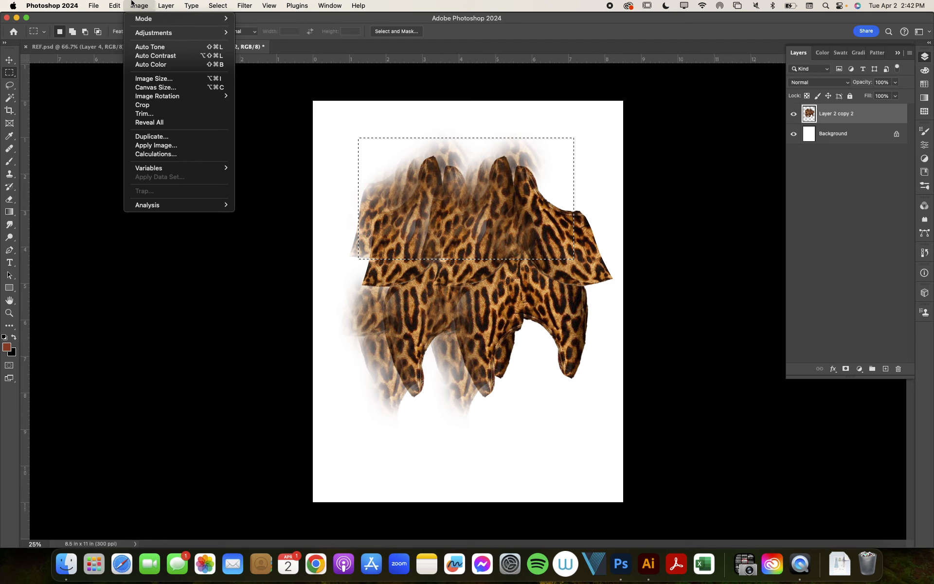
{"action": "mouse_move", "coordinate": [119, 4]}
{"action": "left_click", "coordinate": [155, 155]}
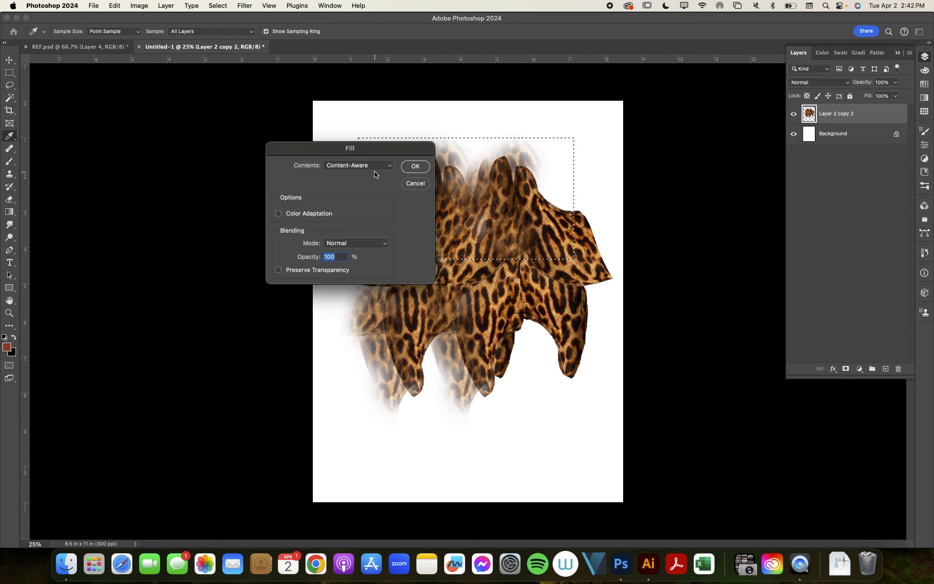
{"action": "left_click", "coordinate": [414, 166]}
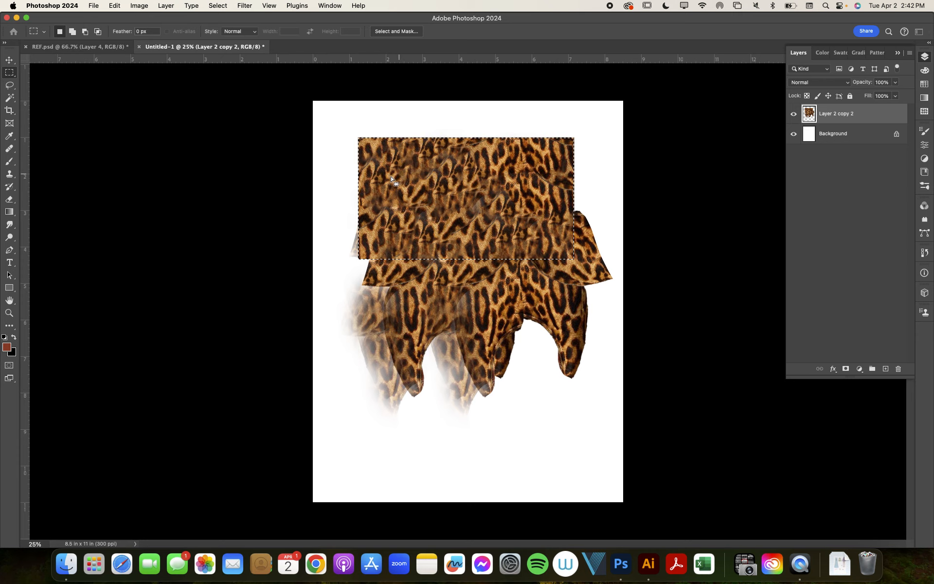
Examine the leopard pattern inside the filled rectangle up close.
{"action": "key", "text": "super+s"}
{"action": "left_click", "coordinate": [481, 336]}
{"action": "key", "text": "super+plus"}
{"action": "key", "text": "super+plus"}
{"action": "scroll", "coordinate": [470, 190], "scroll_direction": "up", "scroll_amount": 5}
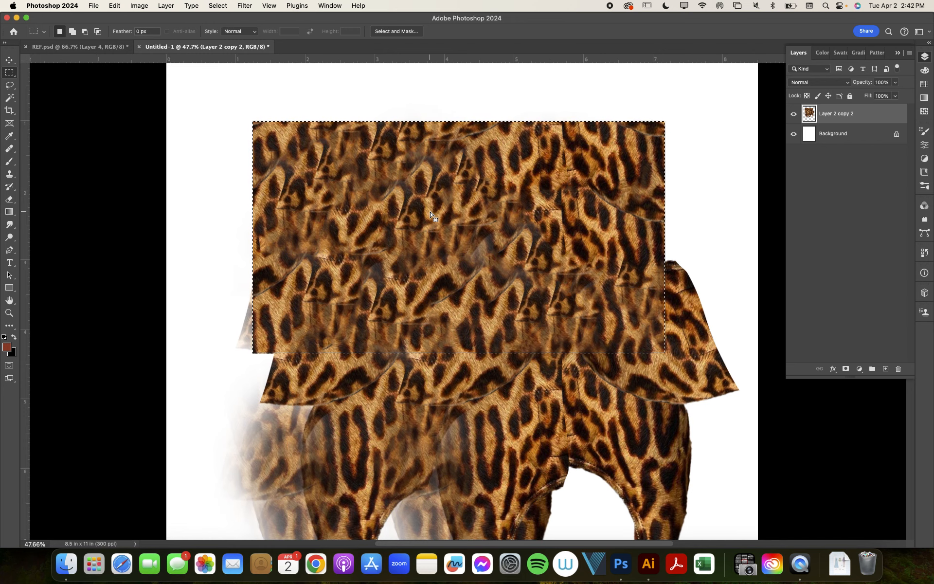
Deselect the filled rectangle and move the leopard layer slightly left on the page.
{"action": "scroll", "coordinate": [455, 294], "scroll_direction": "down", "scroll_amount": 3}
{"action": "scroll", "coordinate": [456, 337], "scroll_direction": "down", "scroll_amount": 2}
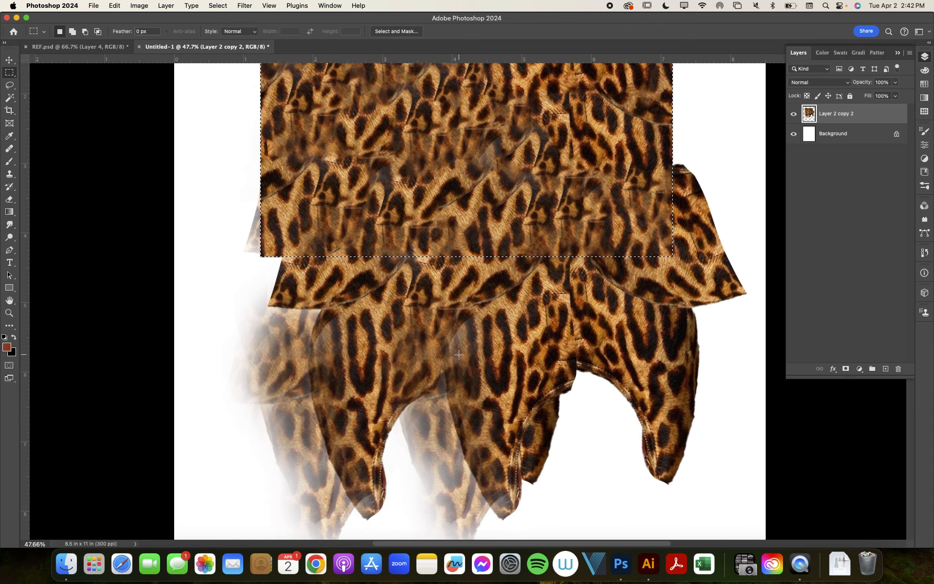
{"action": "scroll", "coordinate": [445, 322], "scroll_direction": "up", "scroll_amount": 4}
{"action": "scroll", "coordinate": [445, 322], "scroll_direction": "right", "scroll_amount": 2}
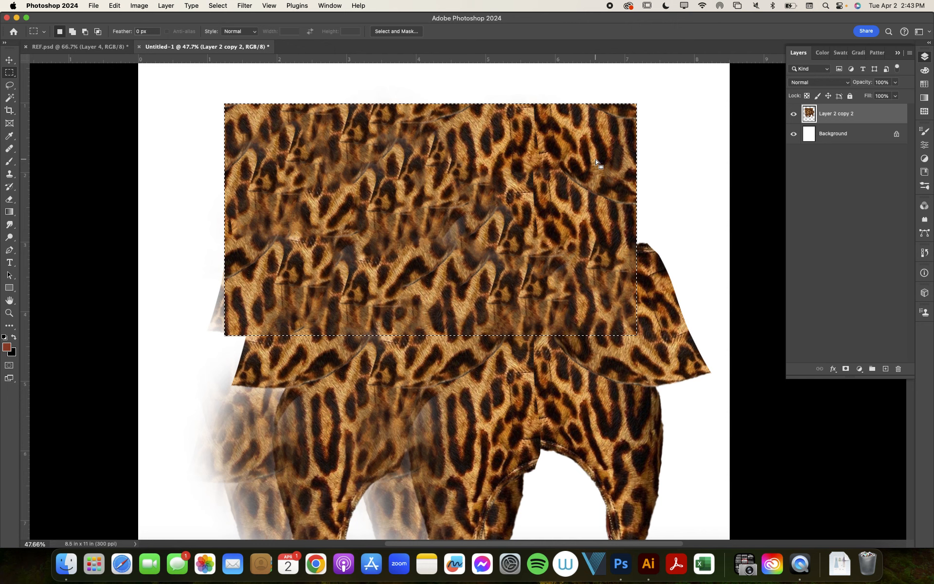
{"action": "key", "text": "y"}
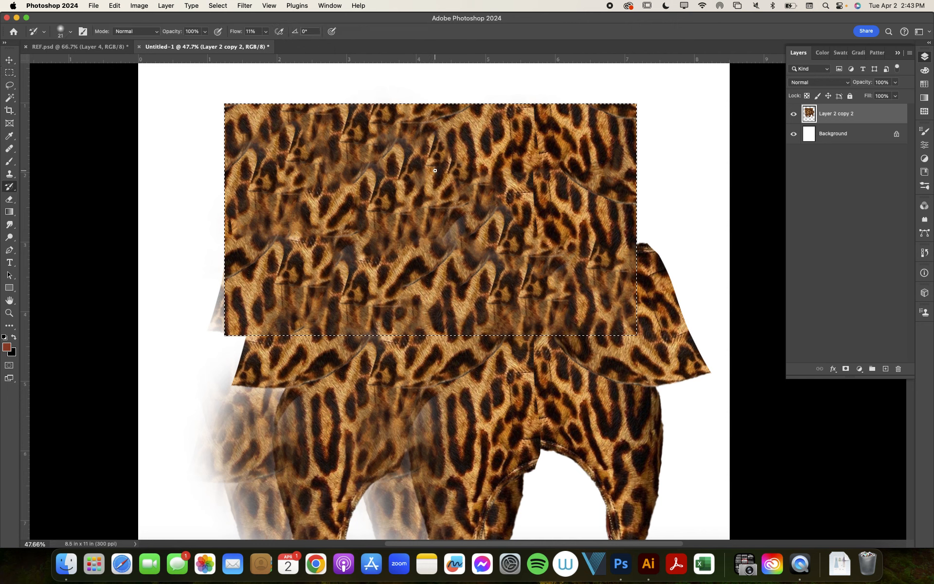
{"action": "key", "text": "ctrl+d"}
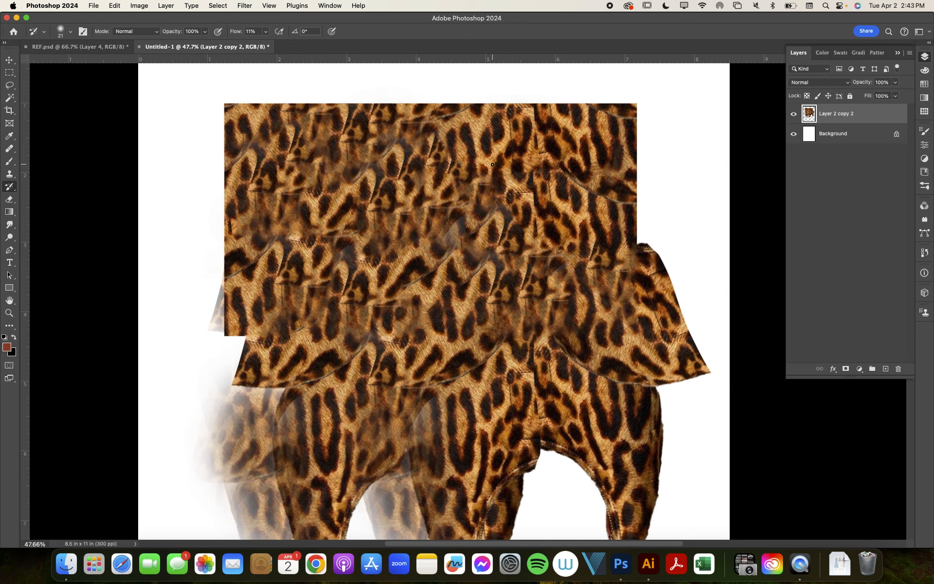
{"action": "key", "text": "v"}
{"action": "left_click_drag", "start_coordinate": [441, 178], "coordinate": [396, 167]}
Try extending the print with an overlapping layer copy on the right, blending its edge with the Eraser.
{"action": "left_click", "coordinate": [464, 184]}
{"action": "left_click_drag", "start_coordinate": [465, 183], "coordinate": [759, 180]}
{"action": "mouse_move", "coordinate": [593, 143]}
{"action": "left_mouse_down"}
{"action": "mouse_move", "coordinate": [603, 143]}
{"action": "mouse_move", "coordinate": [580, 142]}
{"action": "mouse_move", "coordinate": [571, 156]}
{"action": "mouse_move", "coordinate": [576, 124]}
{"action": "mouse_move", "coordinate": [578, 293]}
{"action": "left_mouse_up"}
{"action": "key", "text": "e"}
{"action": "key", "text": "super+z"}
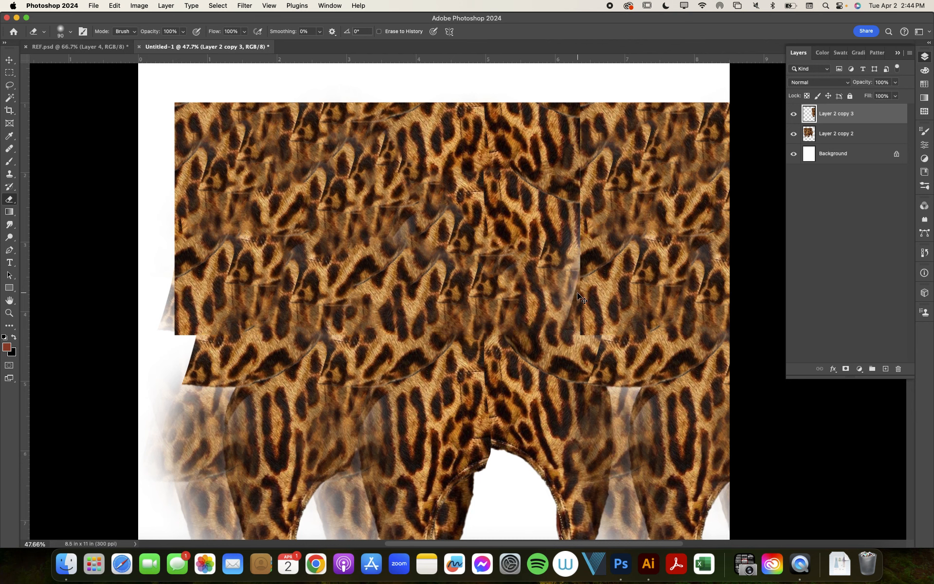
{"action": "key", "text": "BackSpace"}
{"action": "key", "text": "super+s"}
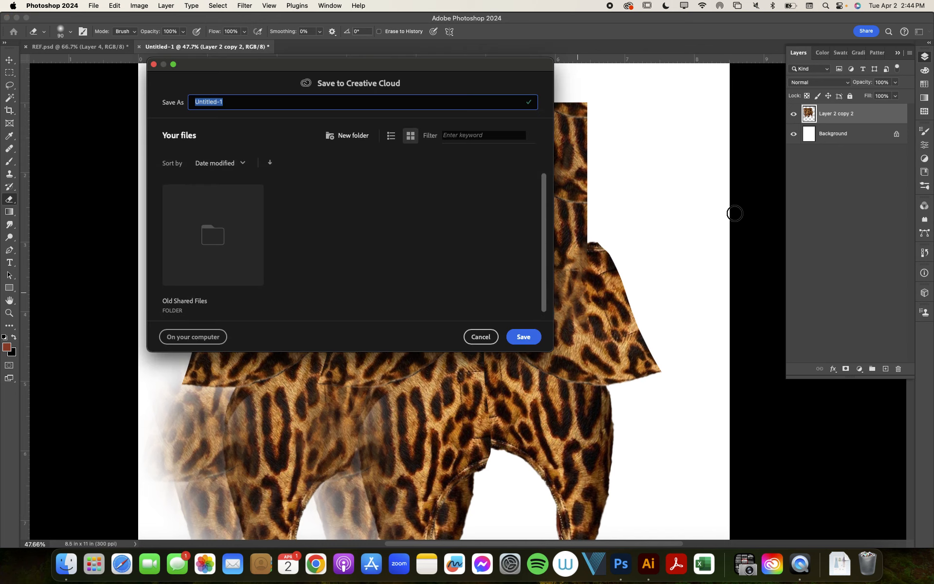
{"action": "left_click", "coordinate": [487, 331]}
{"action": "key", "text": "super+s"}
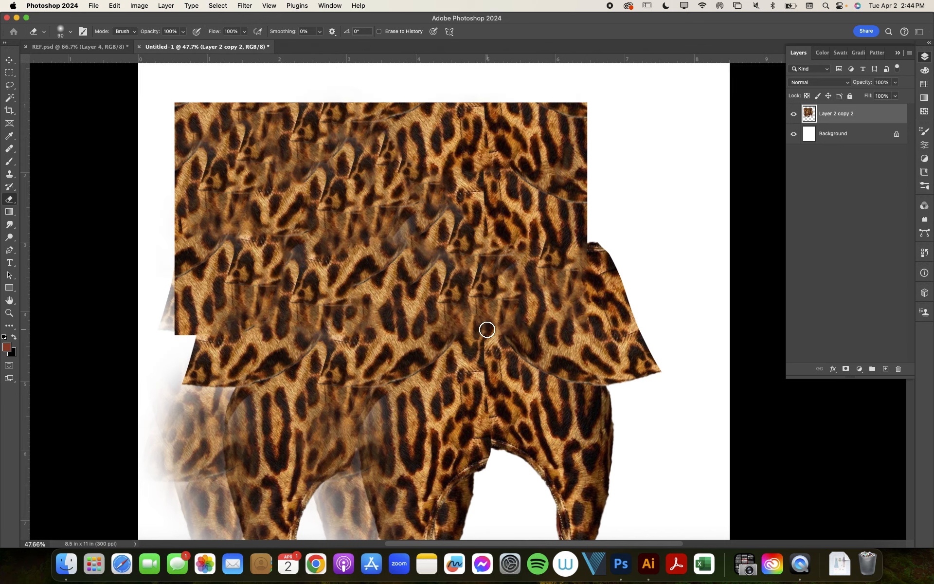
{"action": "left_click", "coordinate": [222, 342]}
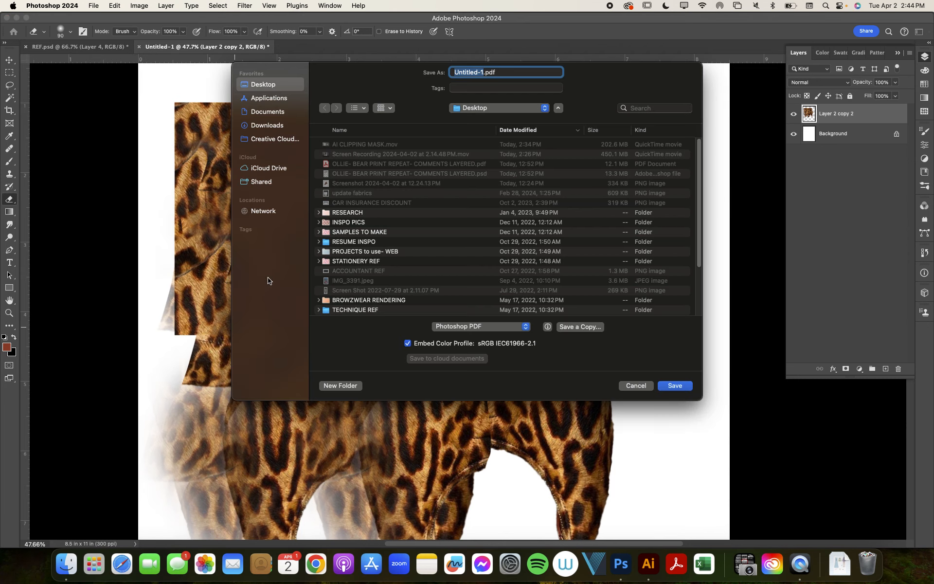
{"action": "key", "text": "BackSpace"}
{"action": "type", "text": "SEAMLESS REPEAT"}
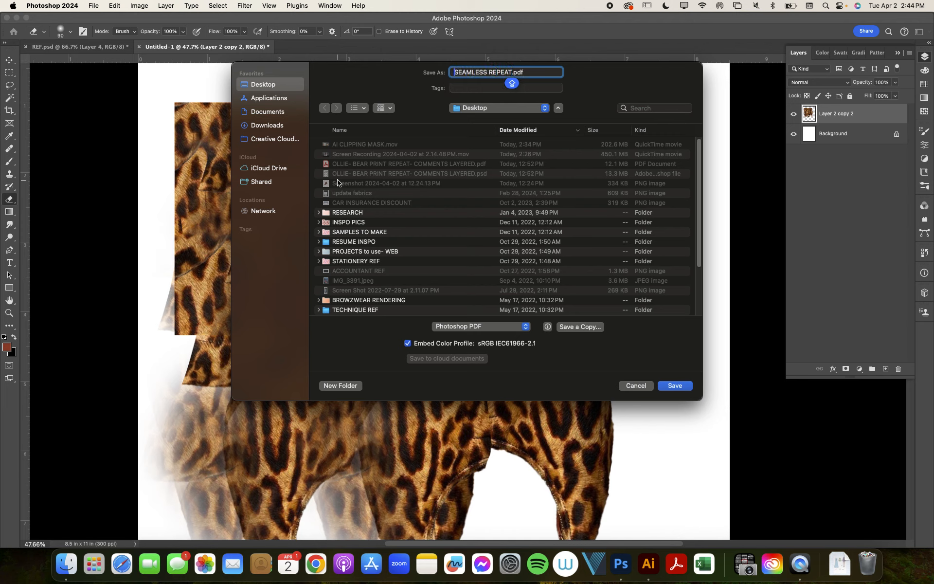
{"action": "type", "text": "CHRISTEL AR"}
{"action": "key", "text": "Return"}
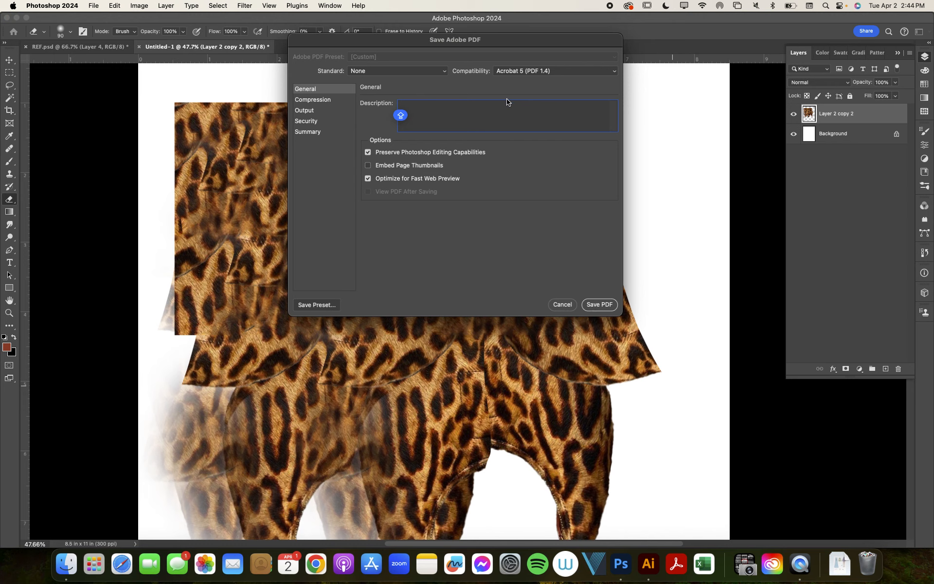
{"action": "key", "text": "Escape"}
Start saving the document on the computer in the Desktop folder, with Photoshop as the file format.
{"action": "key", "text": "super+s"}
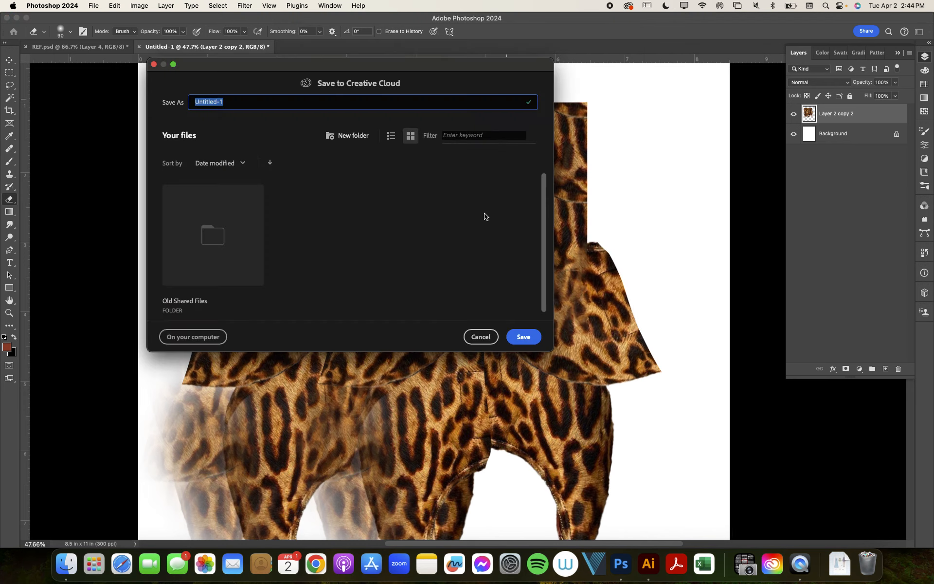
{"action": "left_click", "coordinate": [224, 337]}
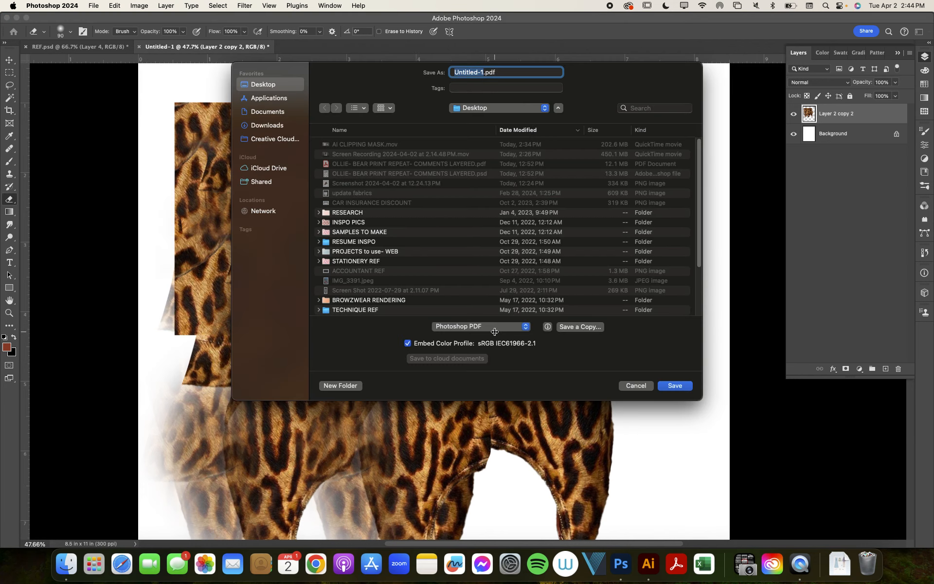
{"action": "left_click", "coordinate": [495, 332]}
{"action": "left_click", "coordinate": [494, 306]}
Name the file with the author's full name followed by SEAMLESS REPEAT and save it as a PSD.
{"action": "type", "text": "CHRISTE L"}
{"action": "key", "text": "BackSpace"}
{"action": "key", "text": "BackSpace"}
{"action": "key", "text": "BackSpace"}
{"action": "type", "text": "L ARAUJO"}
{"action": "type", "text": " SEAML"}
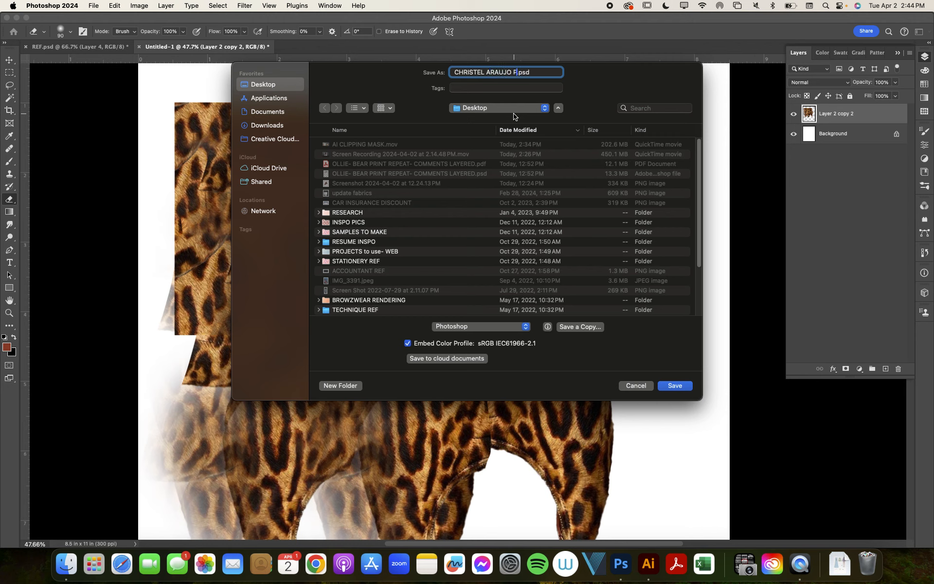
{"action": "type", "text": "ESS REPEAT"}
{"action": "key", "text": "super+a"}
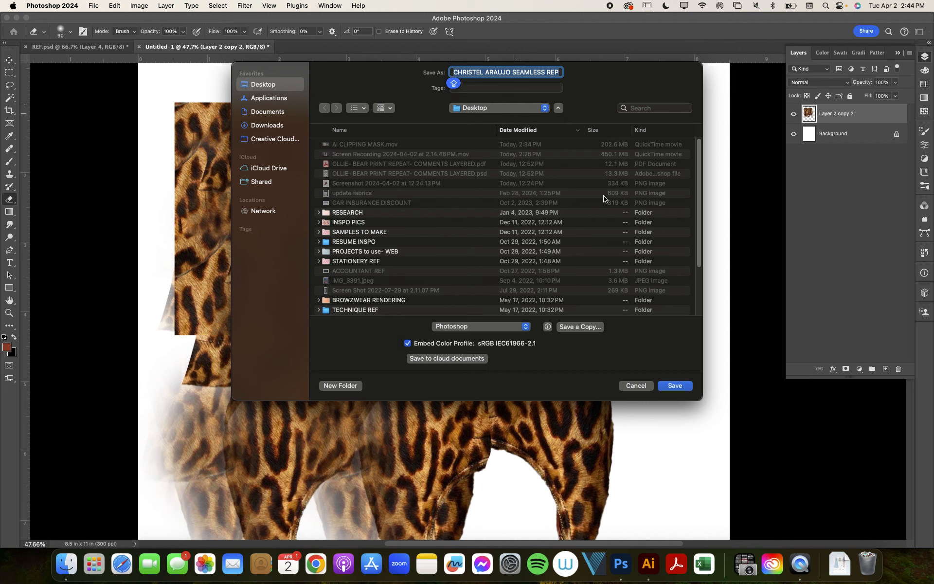
{"action": "left_click", "coordinate": [675, 386]}
{"action": "left_click", "coordinate": [469, 180]}
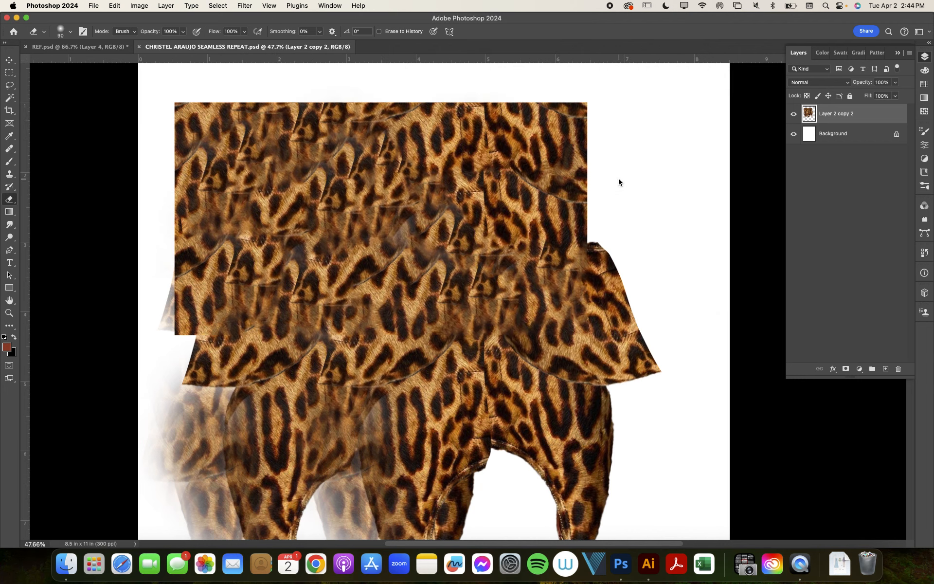